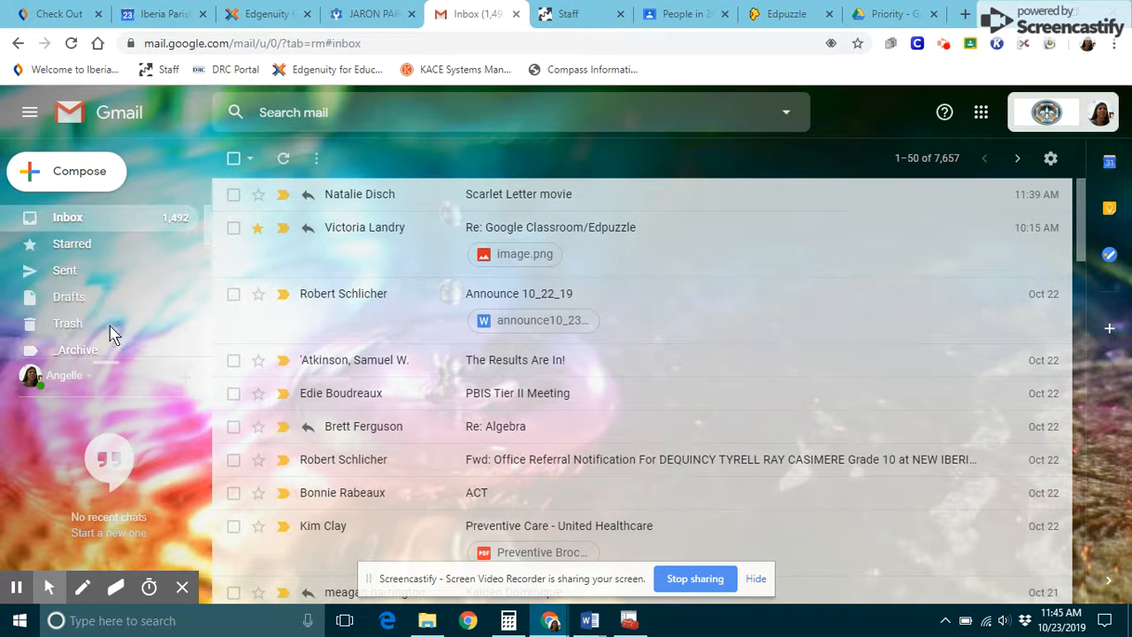
Look through the full list of mail folders and labels beside the inbox, including the nested labels.
scroll(127, 268, down, 1)
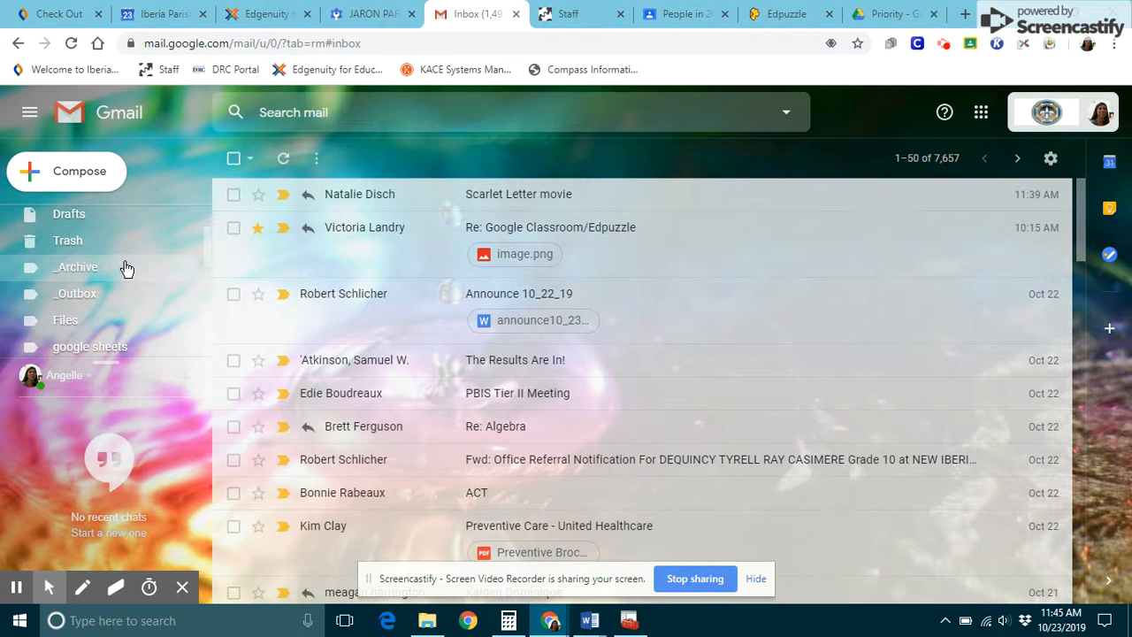
scroll(127, 268, down, 3)
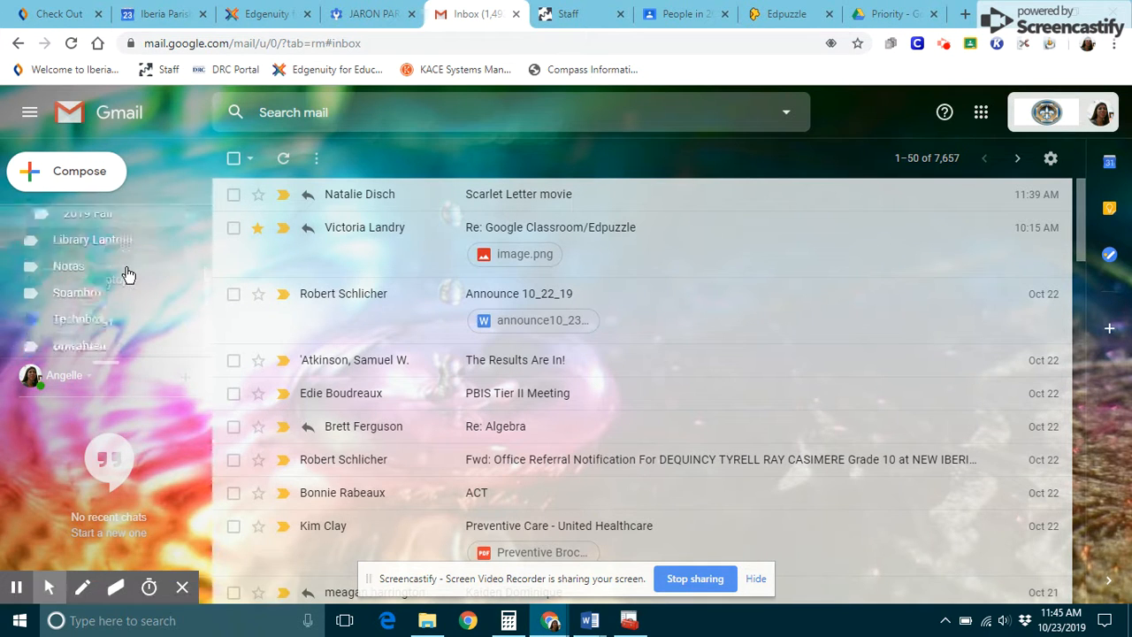
scroll(133, 279, down, 3)
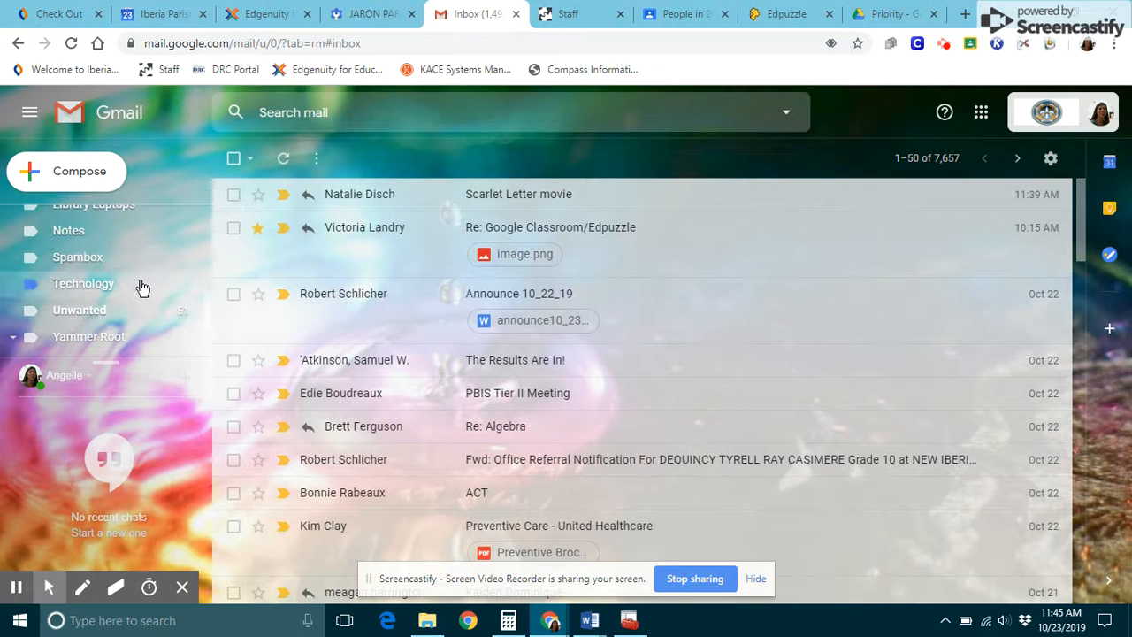
scroll(147, 291, up, 5)
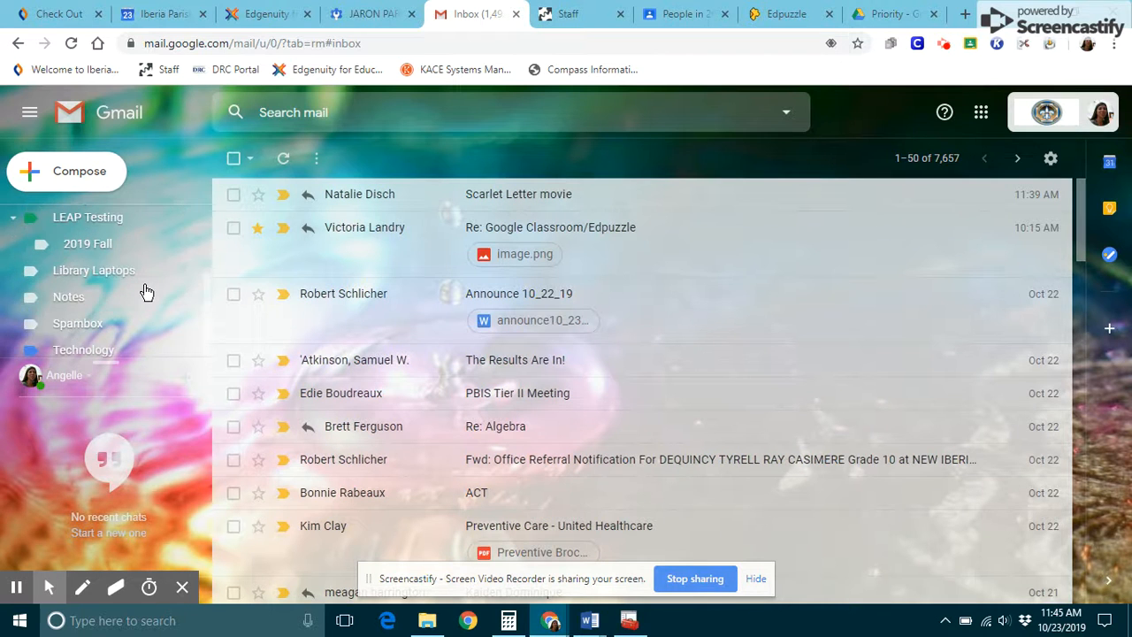
scroll(144, 283, up, 3)
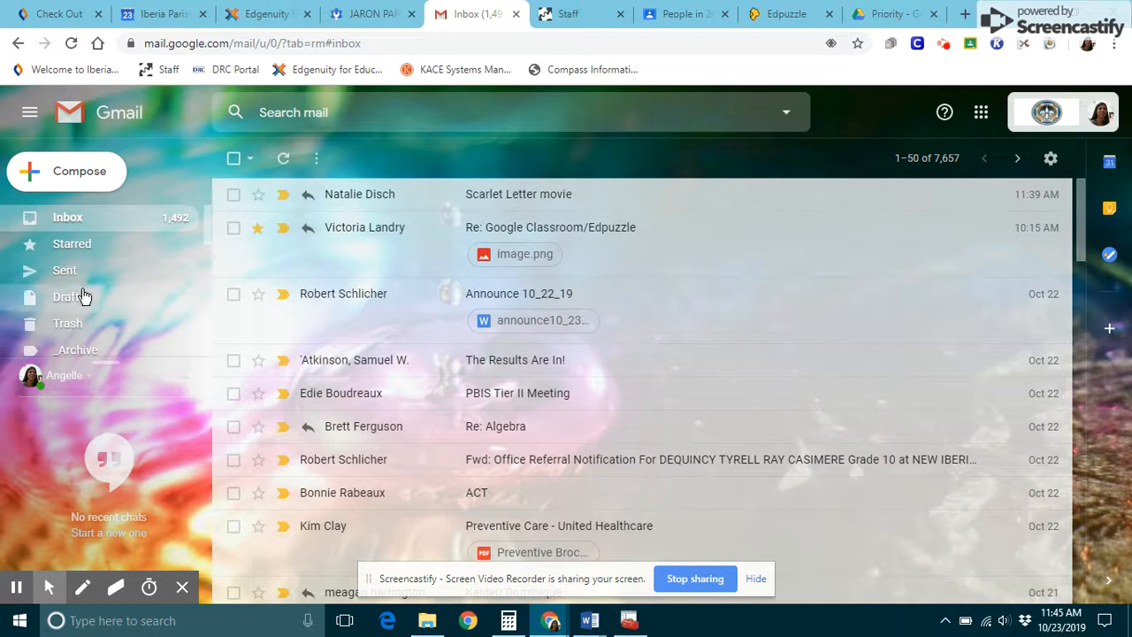
Open the mail settings and review the General options, from language and default text style to the email signature.
click(1050, 159)
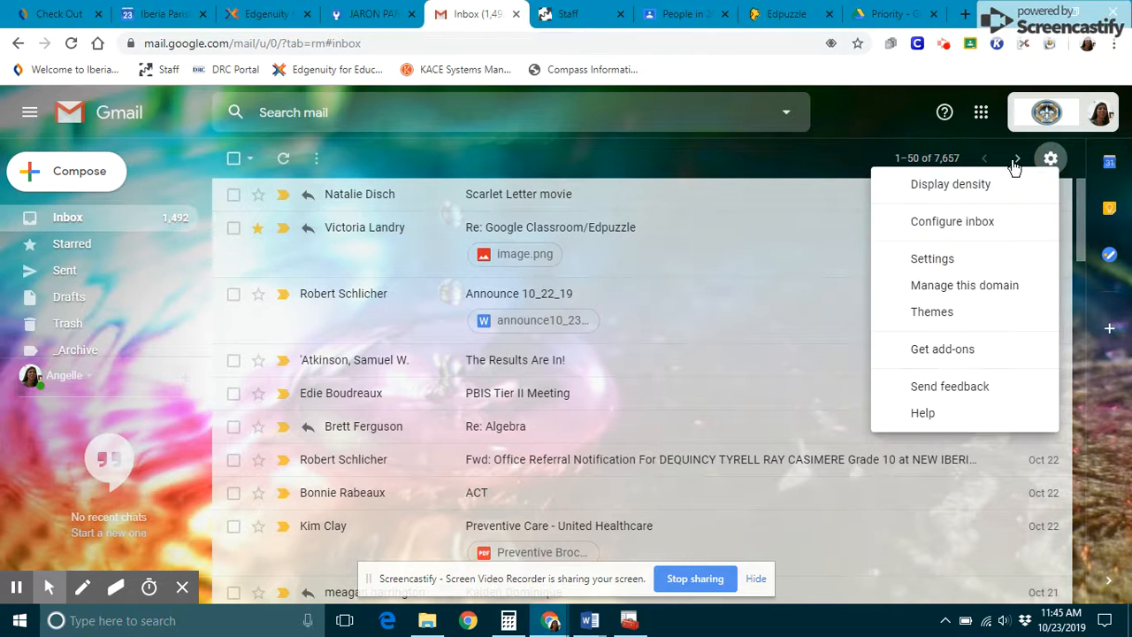
click(933, 258)
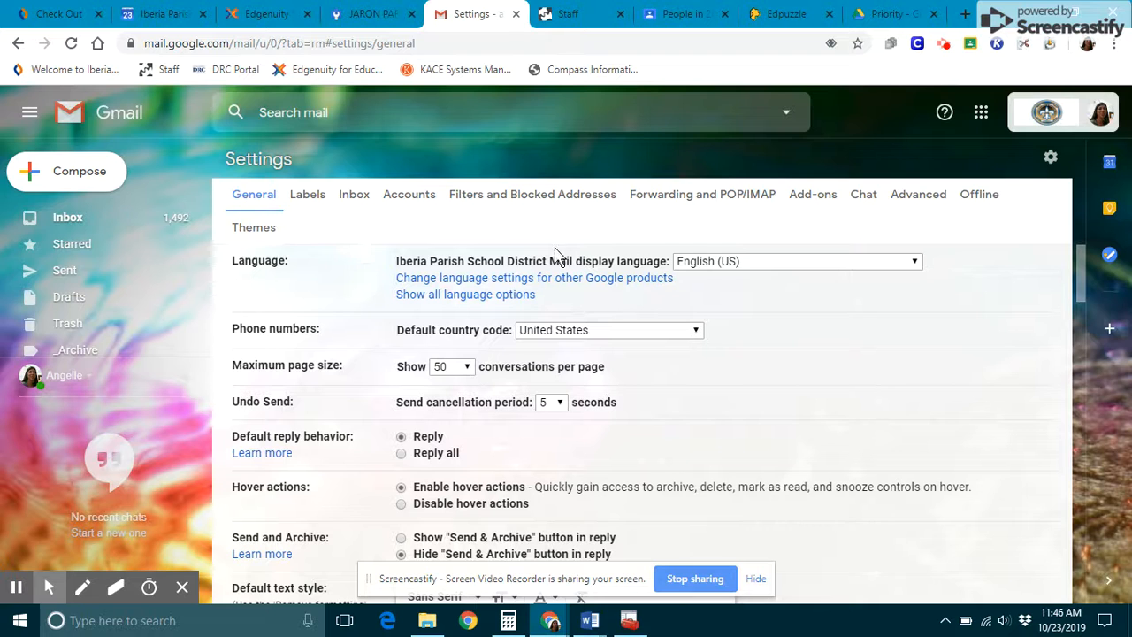
scroll(863, 331, down, 2)
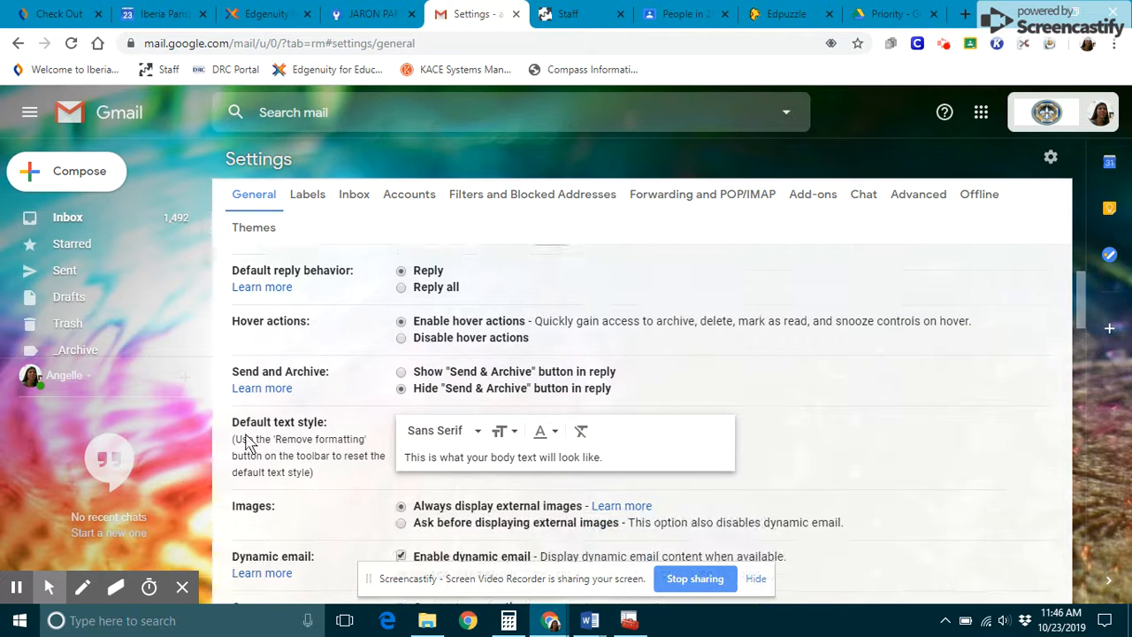
scroll(800, 376, down, 8)
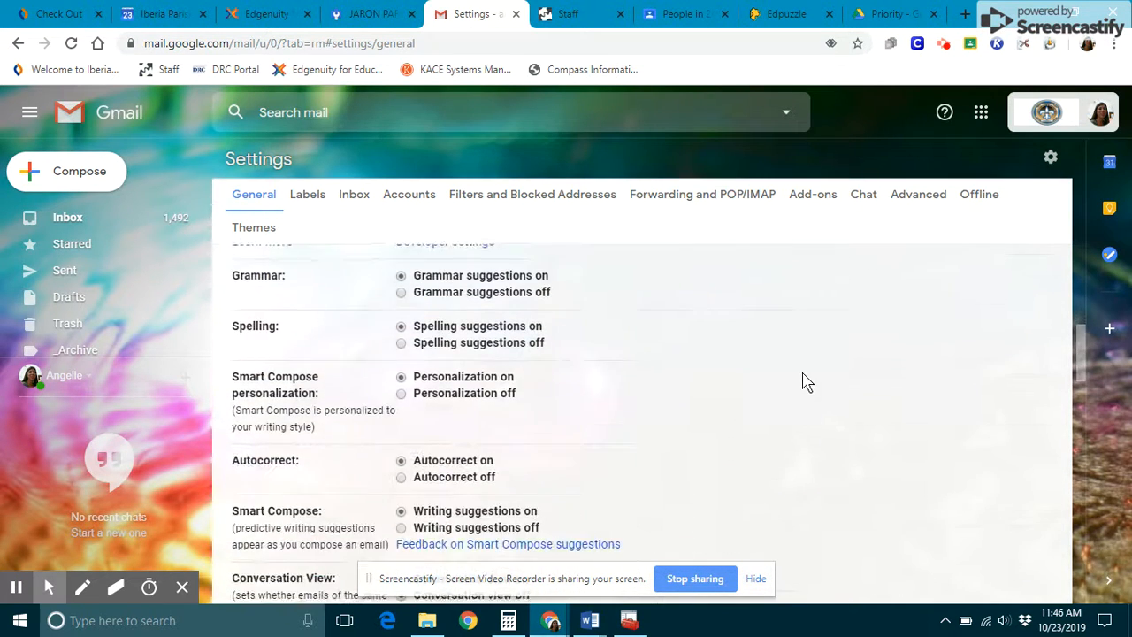
scroll(805, 380, down, 8)
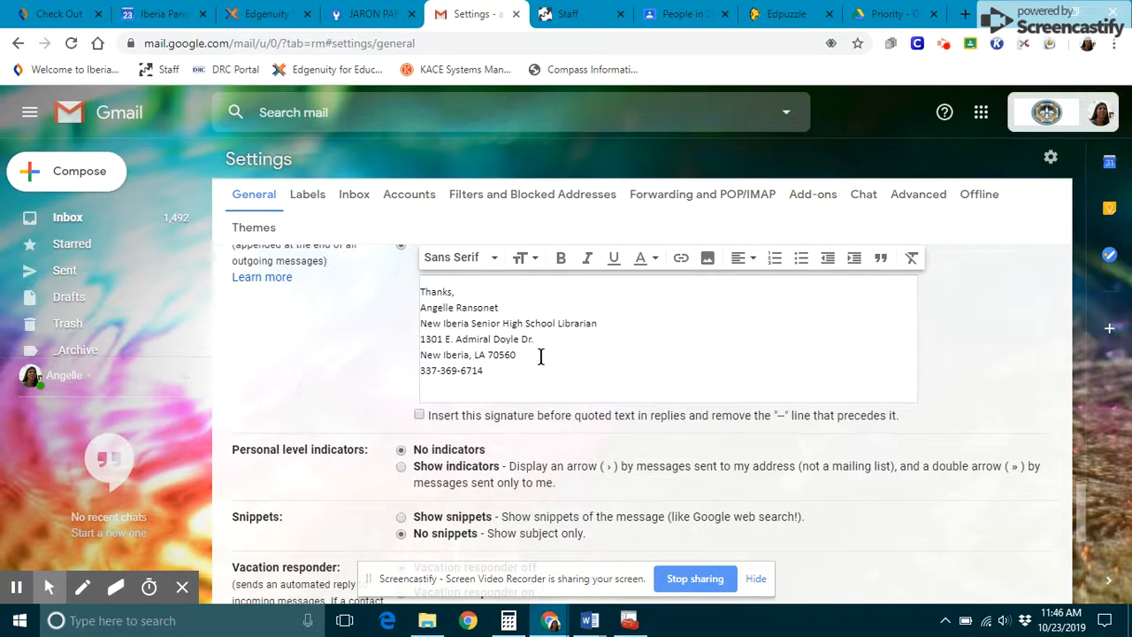
scroll(707, 351, up, 1)
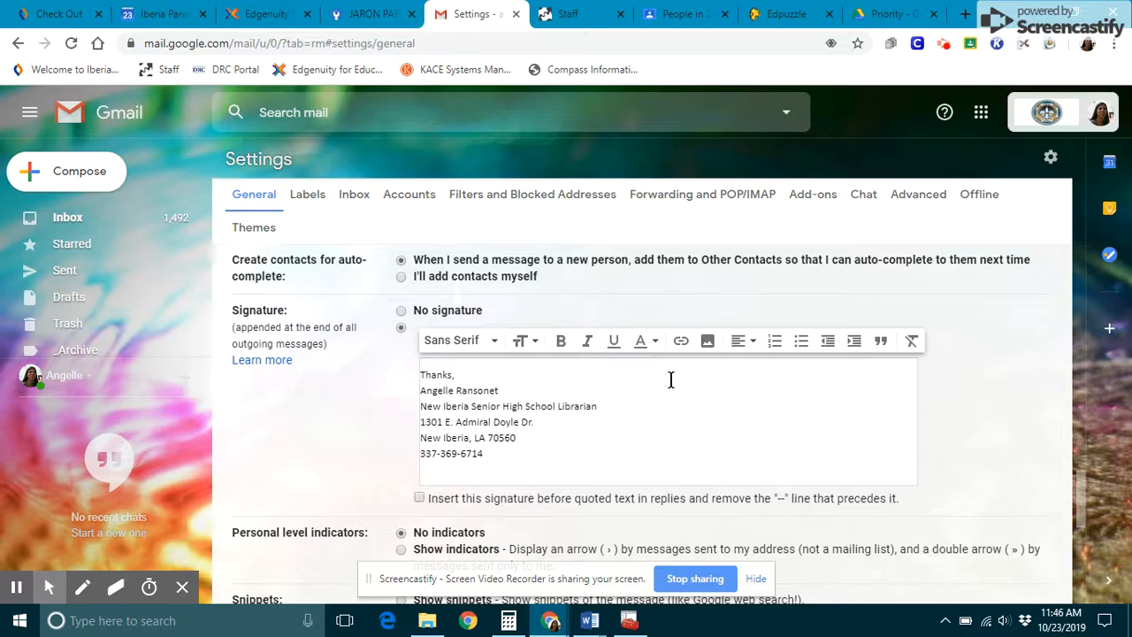
scroll(889, 397, up, 5)
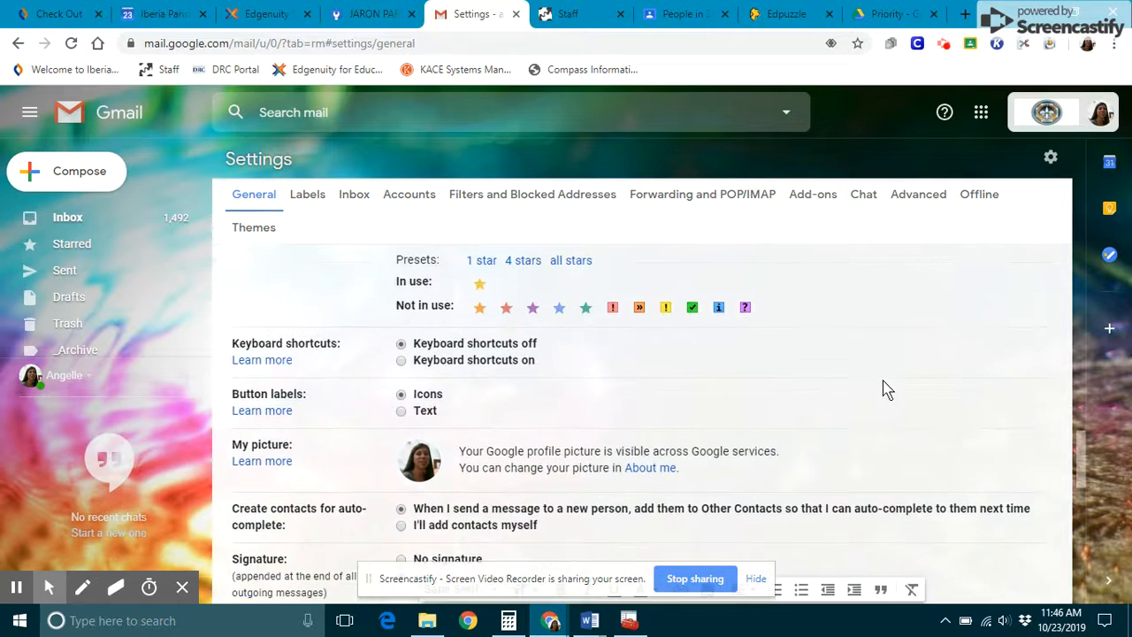
scroll(873, 374, up, 7)
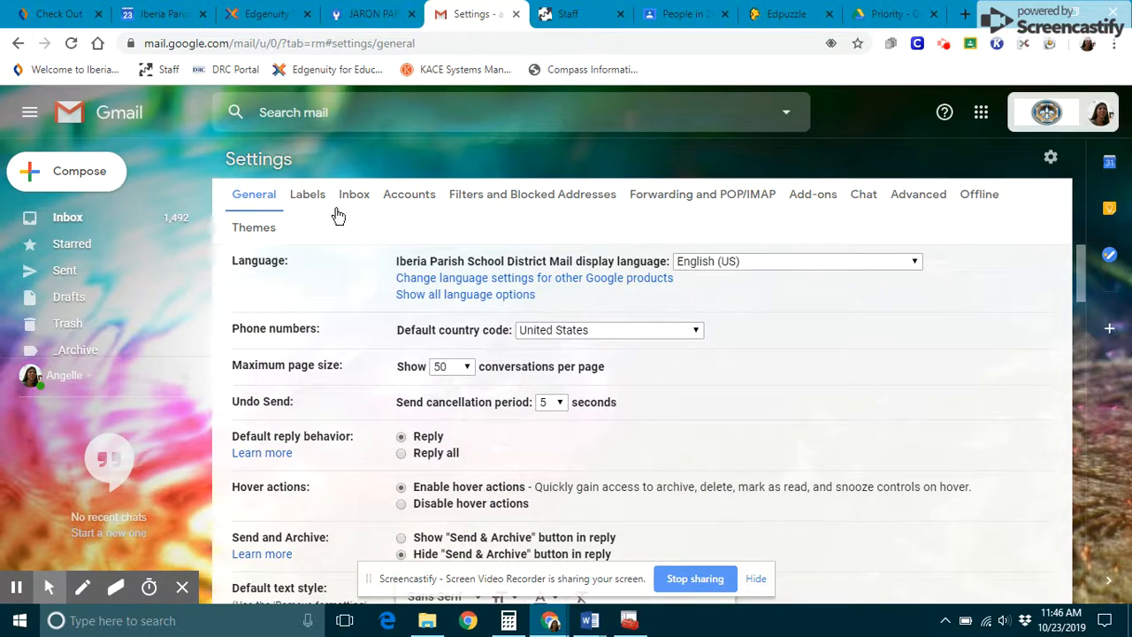
Show the label settings and find the section for custom labels below the system labels and categories.
click(311, 196)
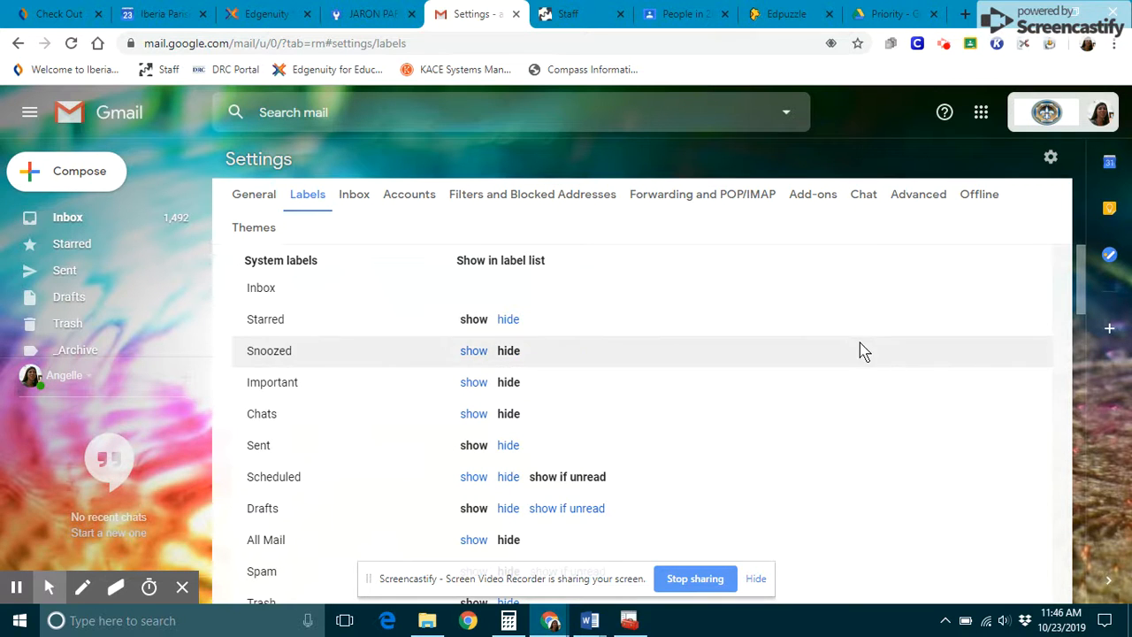
scroll(861, 352, down, 1)
scroll(862, 354, down, 4)
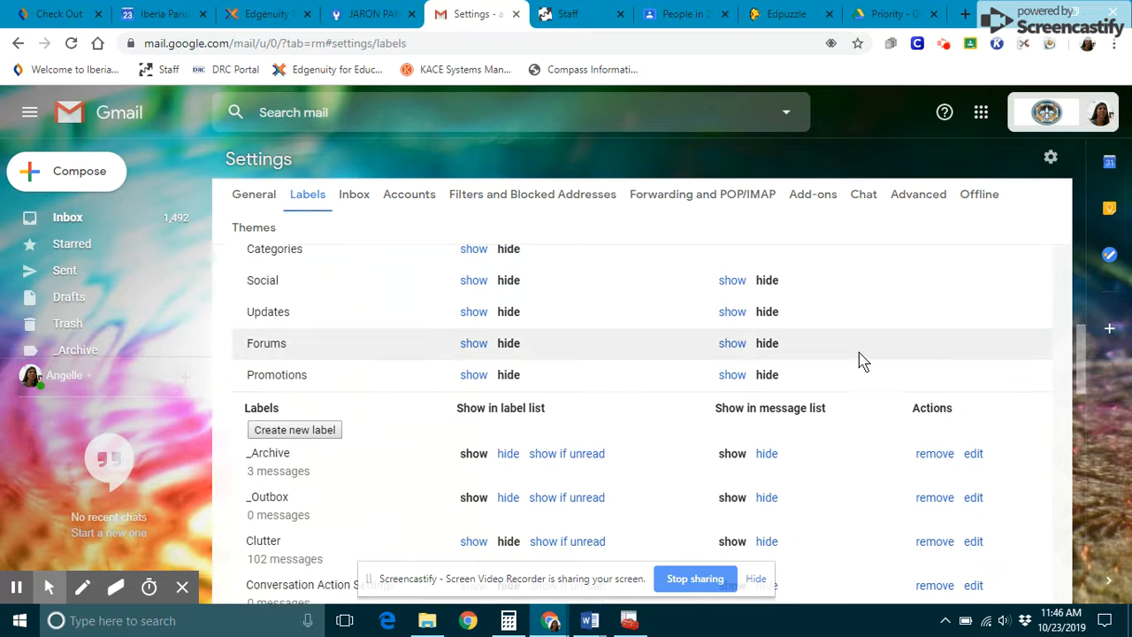
scroll(855, 357, down, 1)
scroll(581, 273, up, 1)
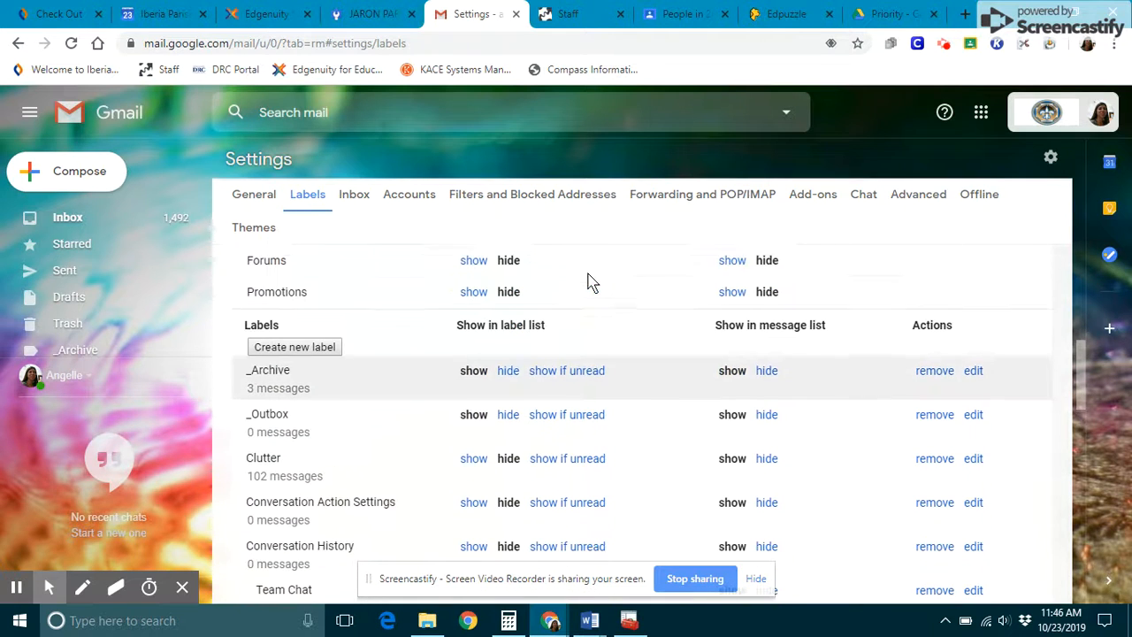
Start a new label, examine the parent labels available for nesting, and cancel without creating it.
click(295, 348)
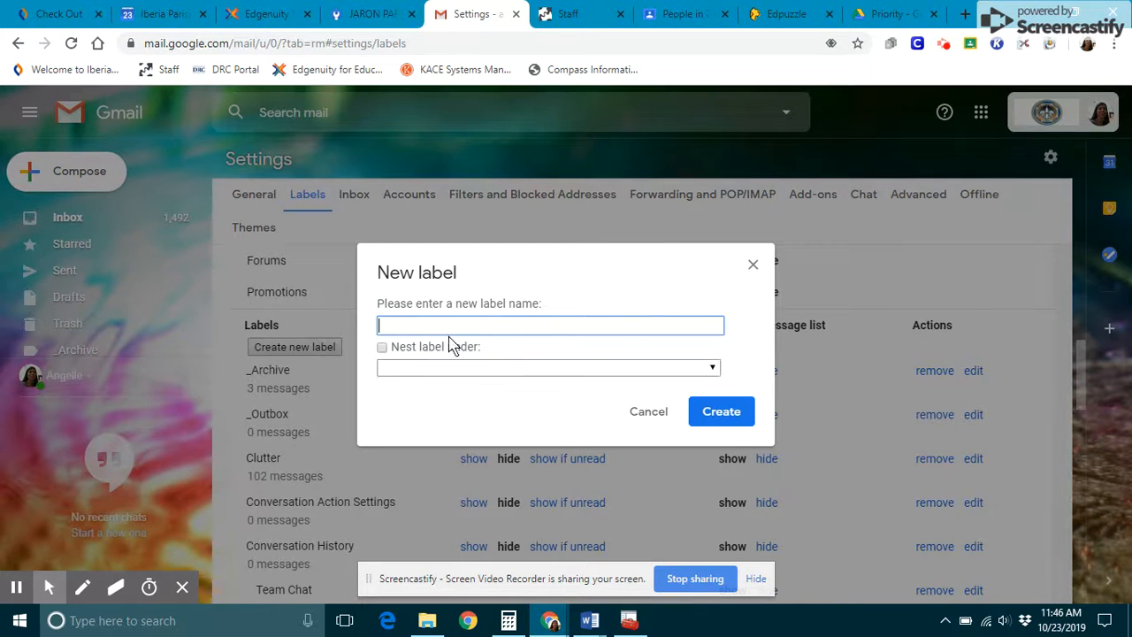
click(560, 370)
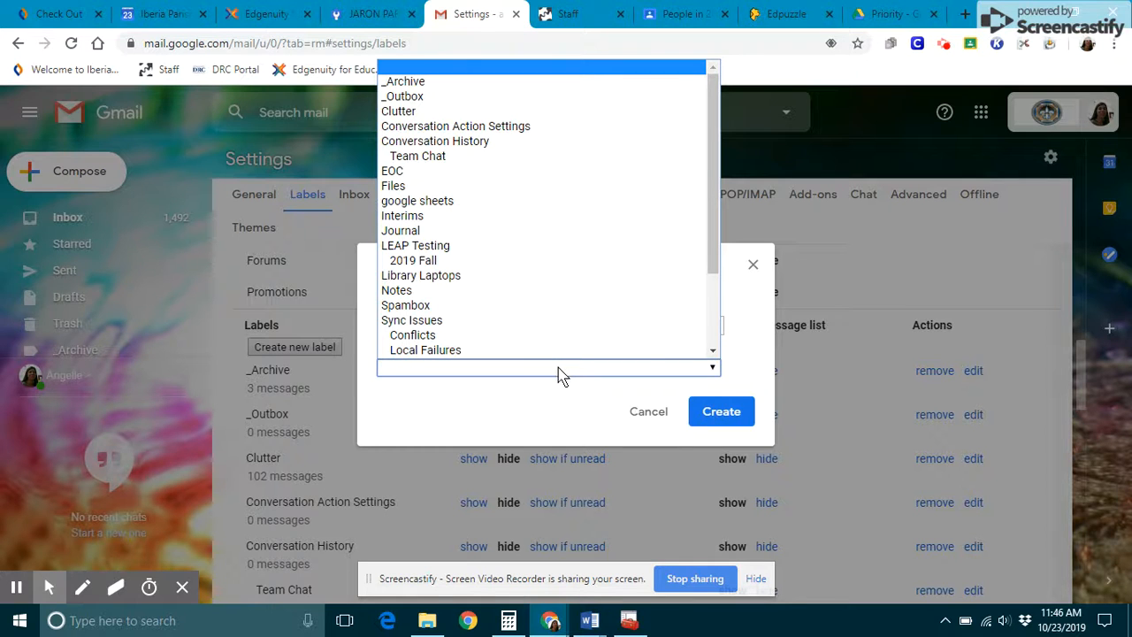
scroll(531, 336, down, 1)
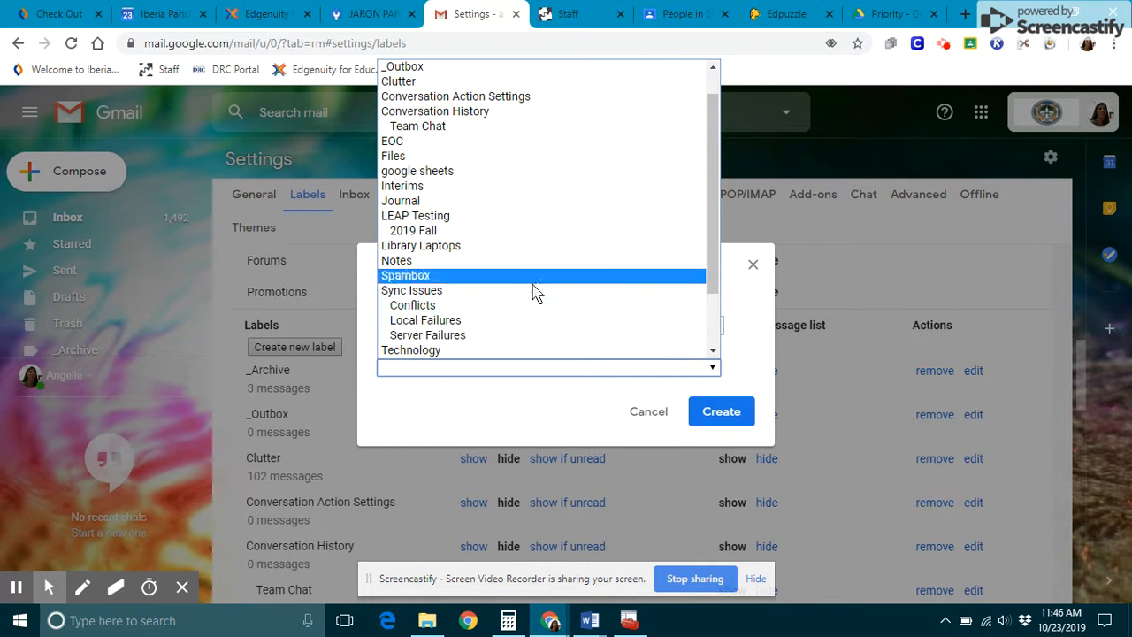
scroll(622, 187, down, 1)
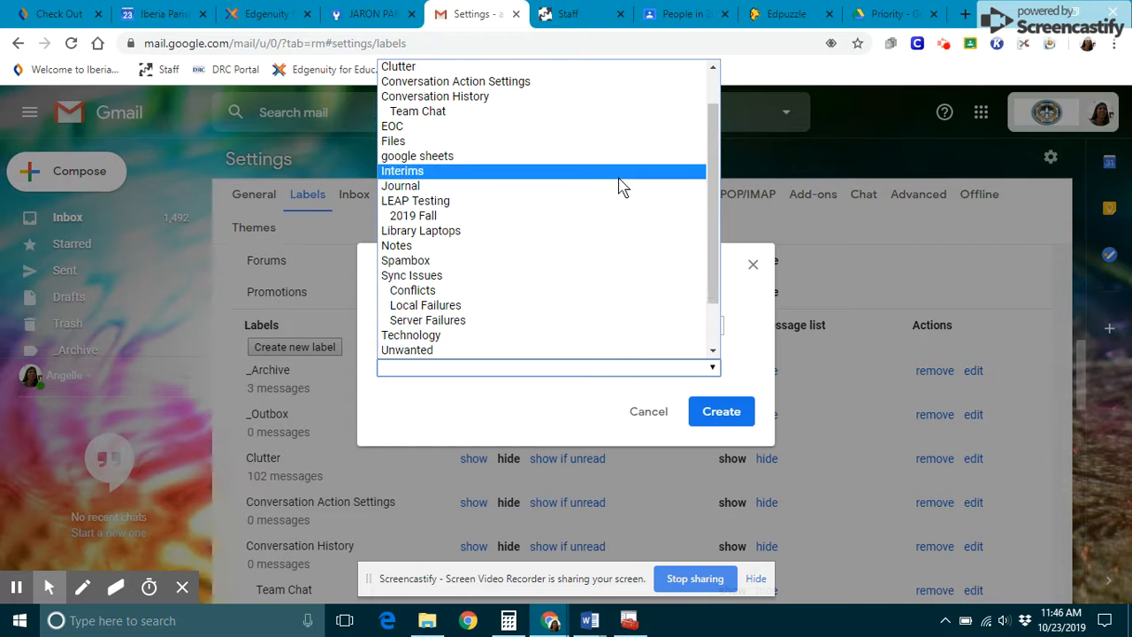
click(583, 412)
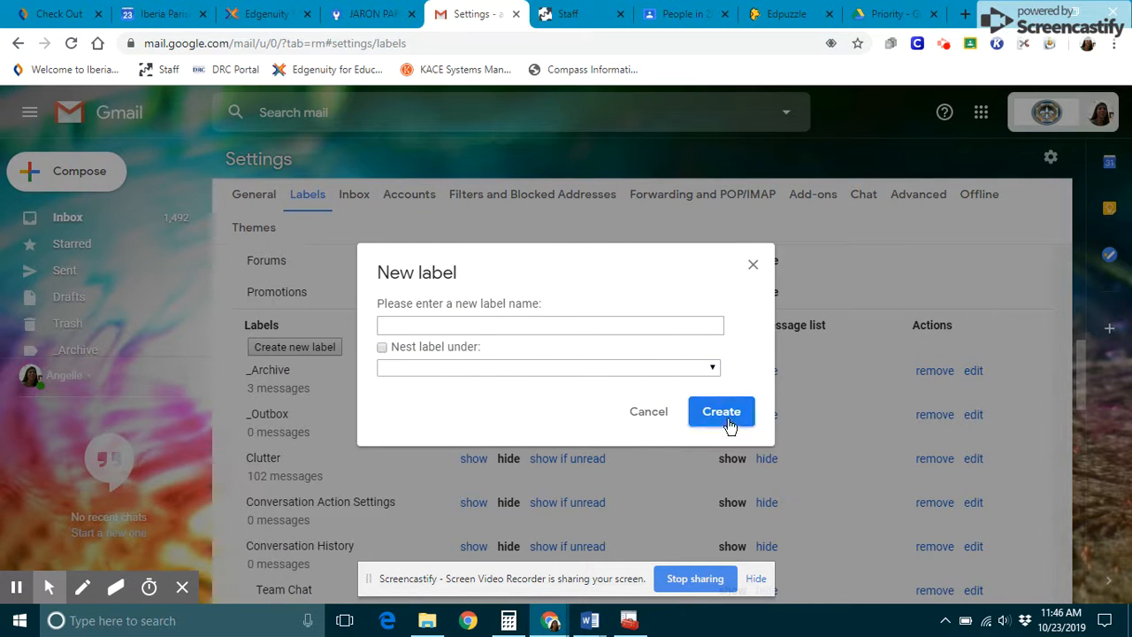
click(648, 414)
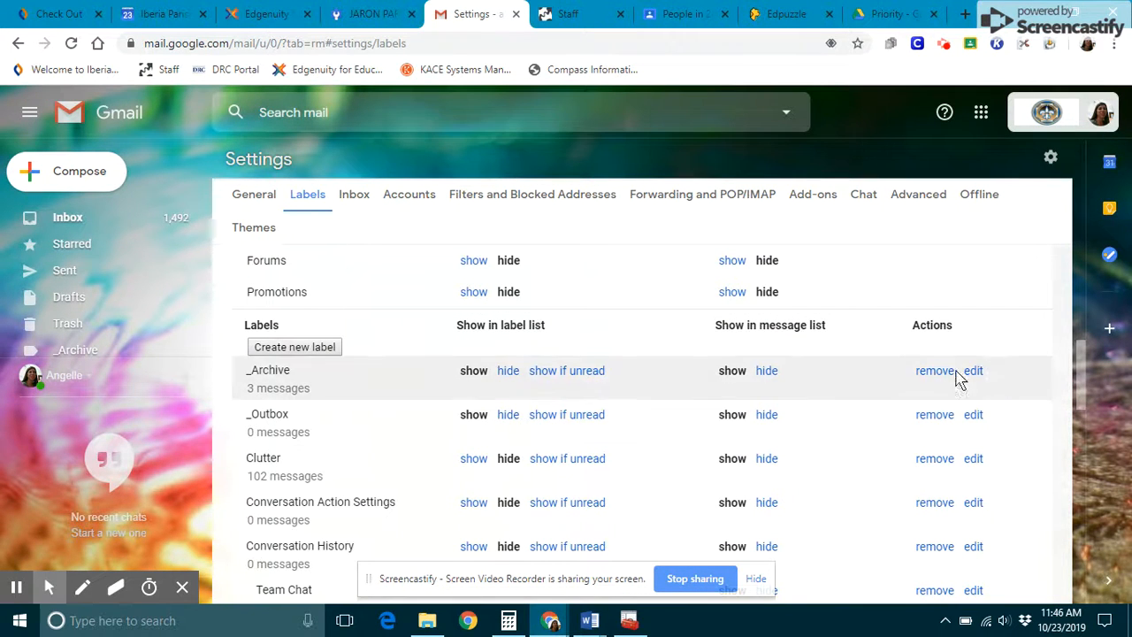
Review the show, hide, remove and edit options for the custom labels and return to the system labels.
scroll(968, 456, down, 2)
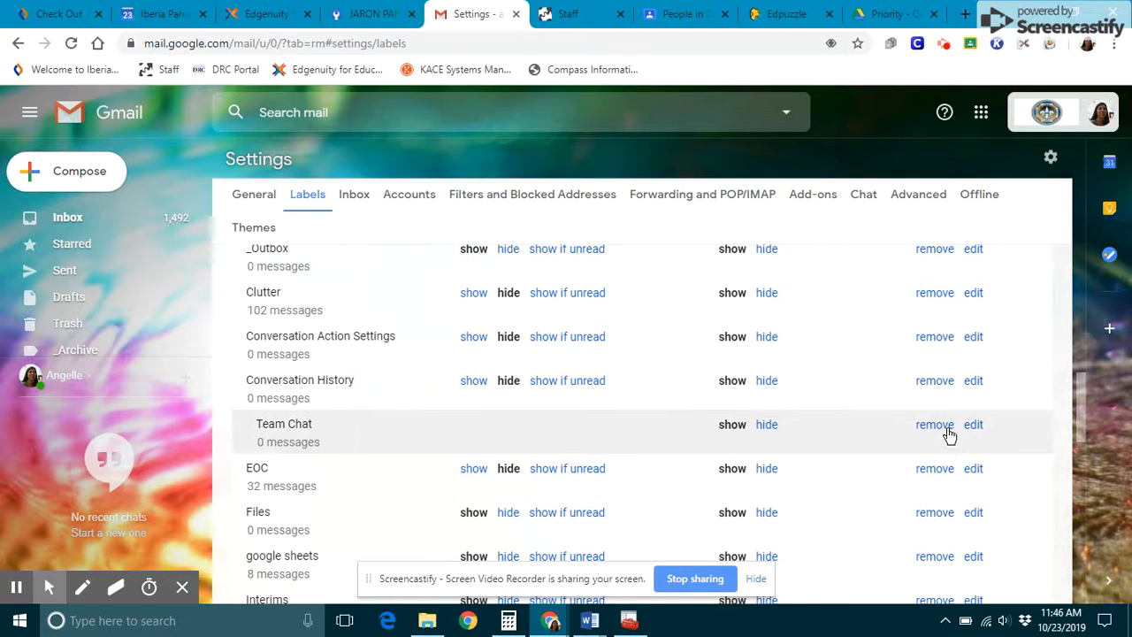
scroll(940, 469, down, 3)
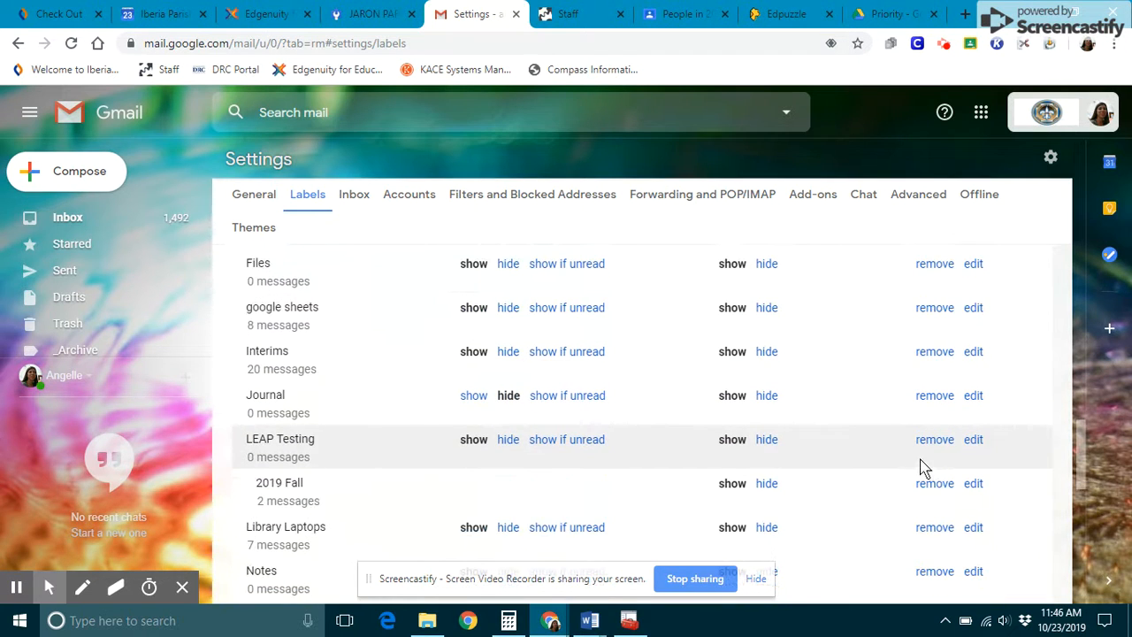
scroll(924, 467, down, 6)
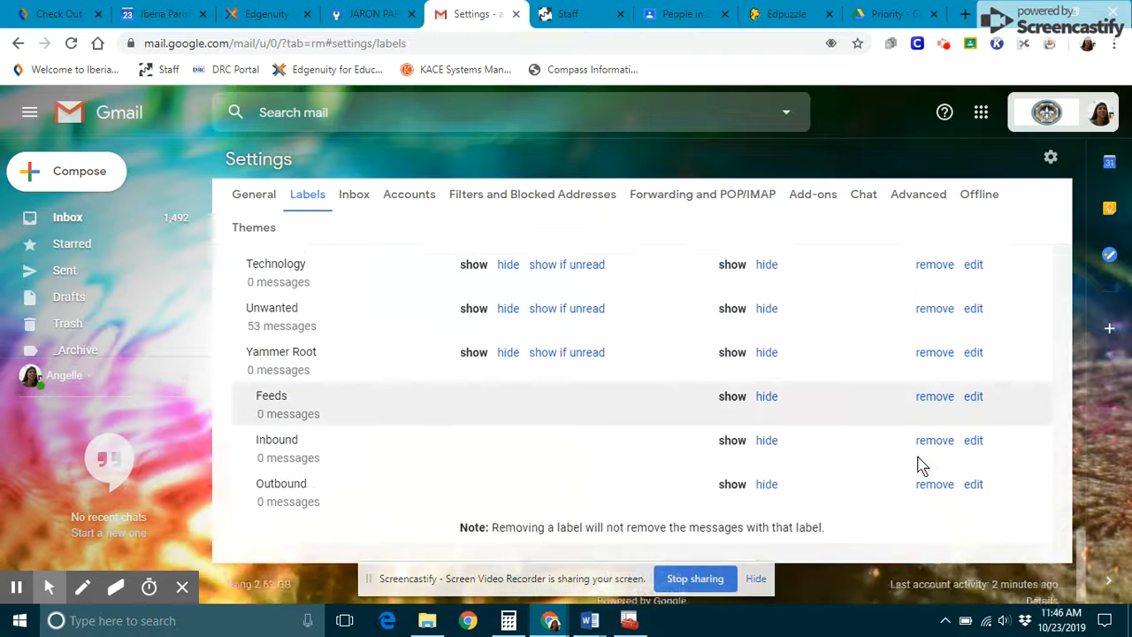
scroll(923, 463, up, 15)
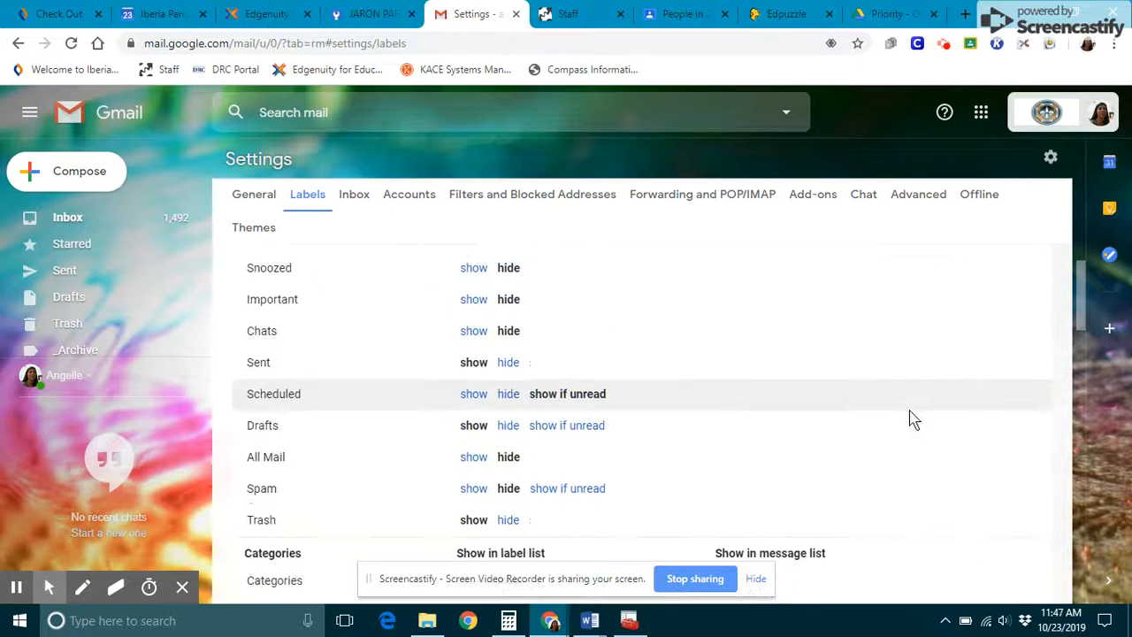
scroll(914, 421, up, 1)
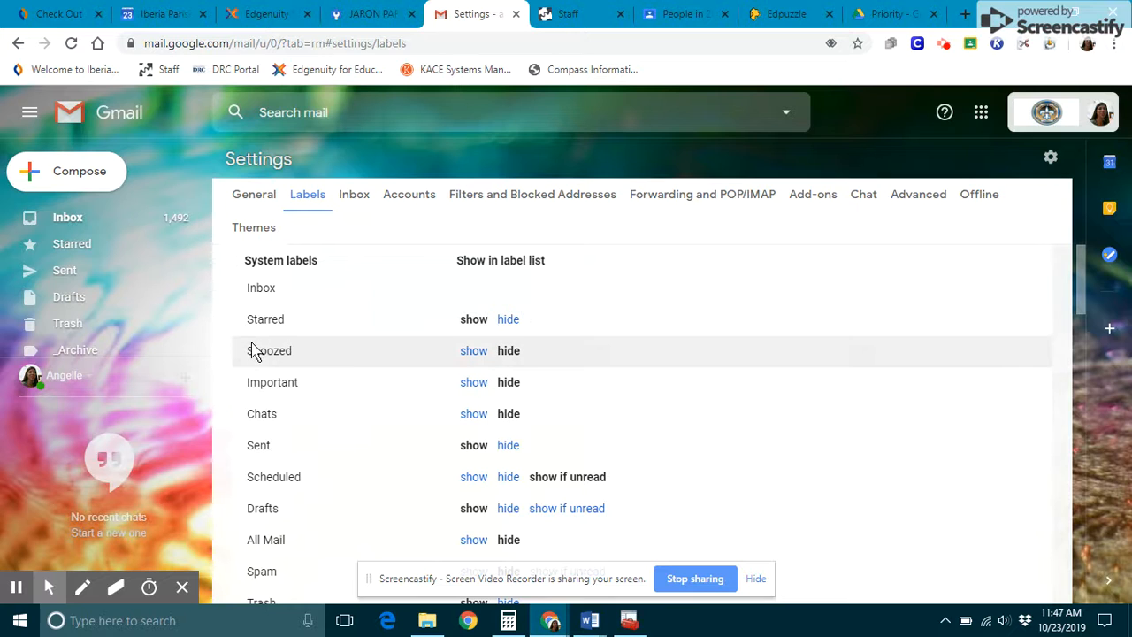
Browse the Inbox, Accounts, Filters and Blocked Addresses, Forwarding and POP/IMAP, and Add-ons settings, and return to the General settings.
click(356, 200)
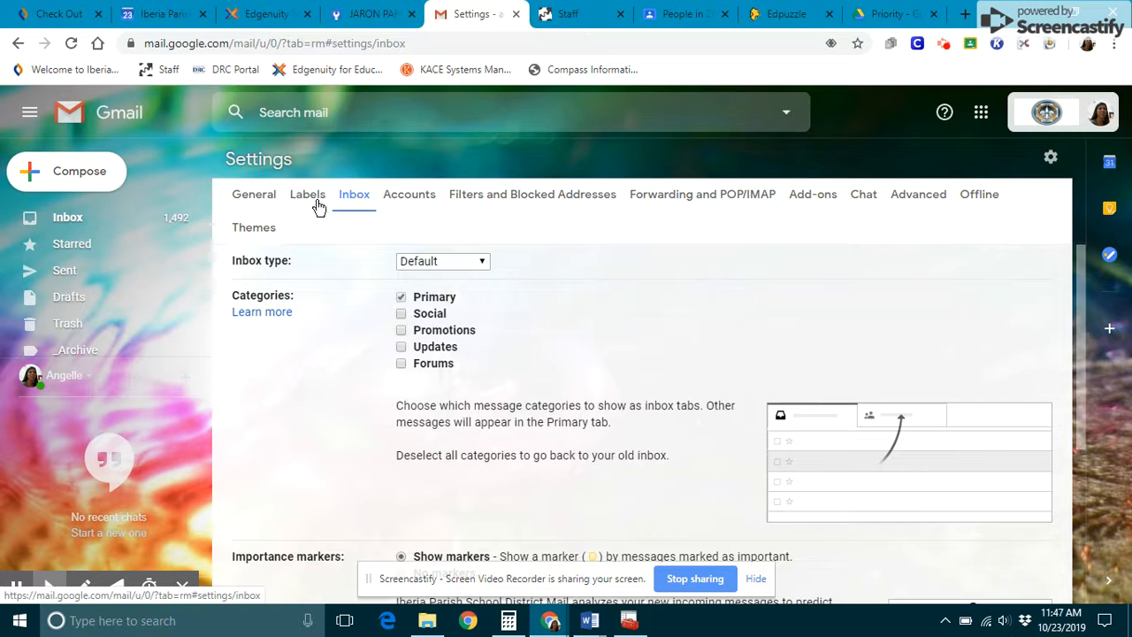
click(419, 202)
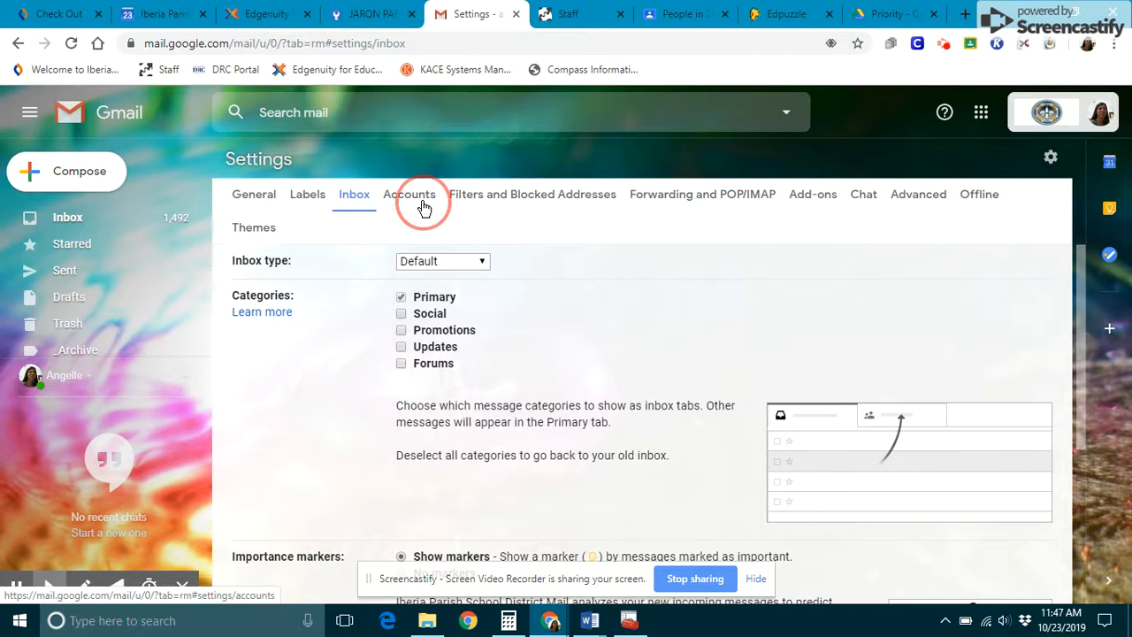
click(572, 194)
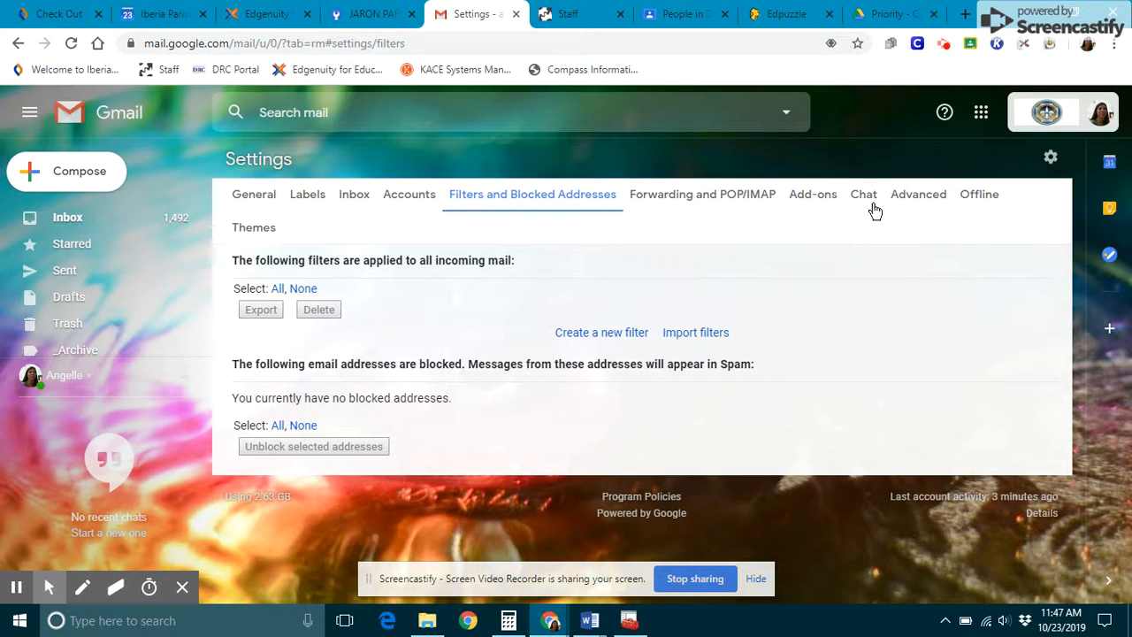
click(698, 193)
click(814, 203)
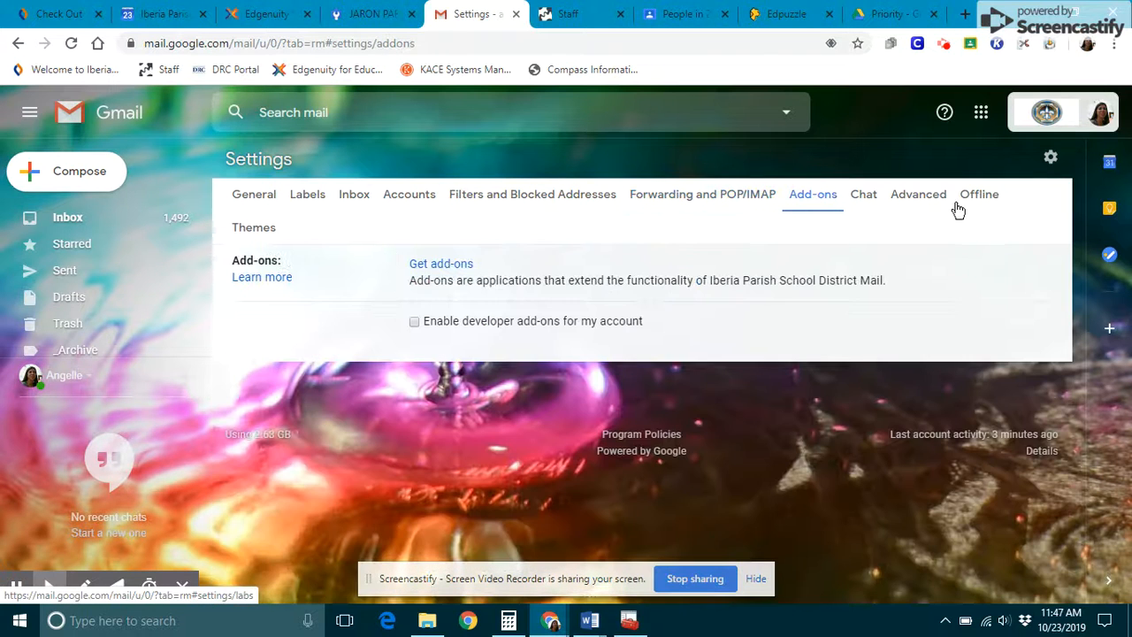
click(246, 197)
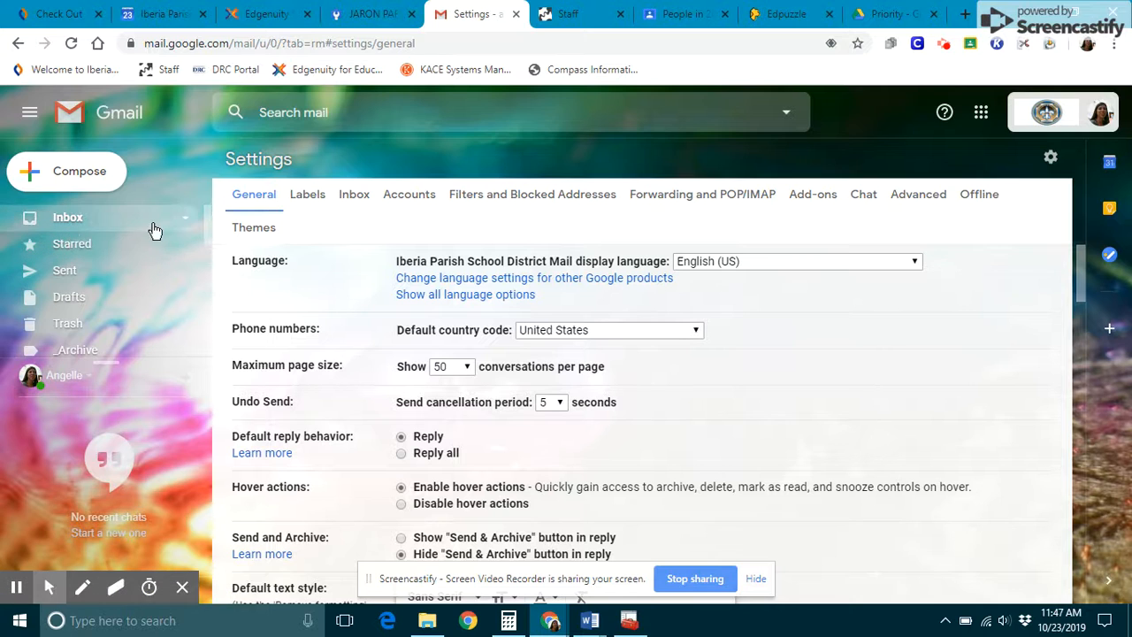
Review the color, visibility, edit, remove and sublabel options of the LEAP Testing label and show the messages filed under it.
scroll(141, 234, down, 5)
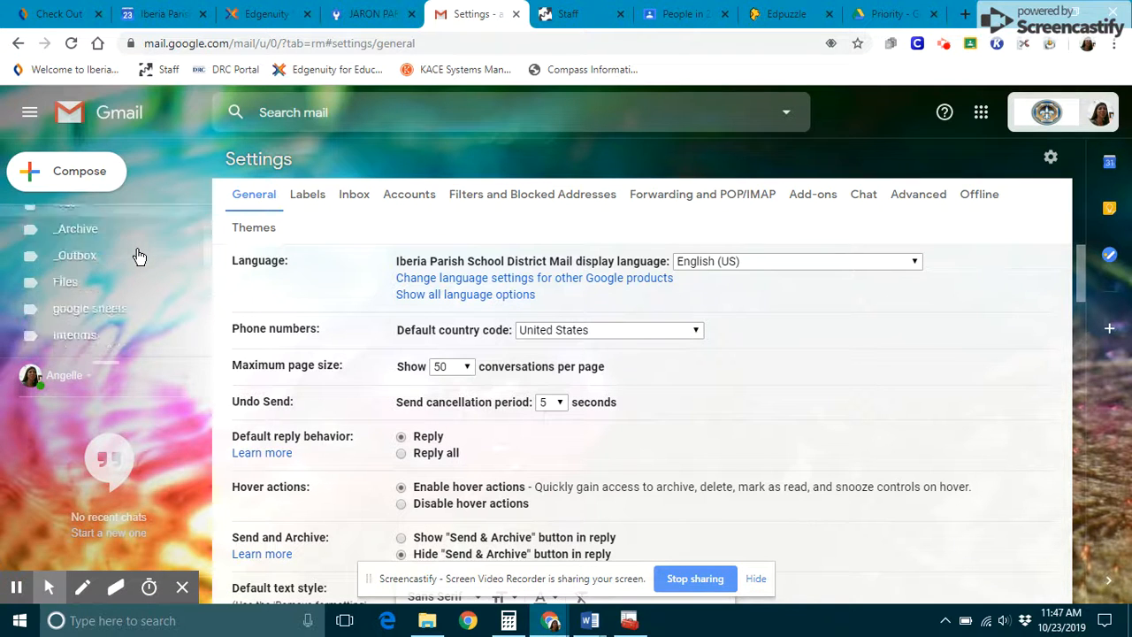
scroll(137, 256, down, 3)
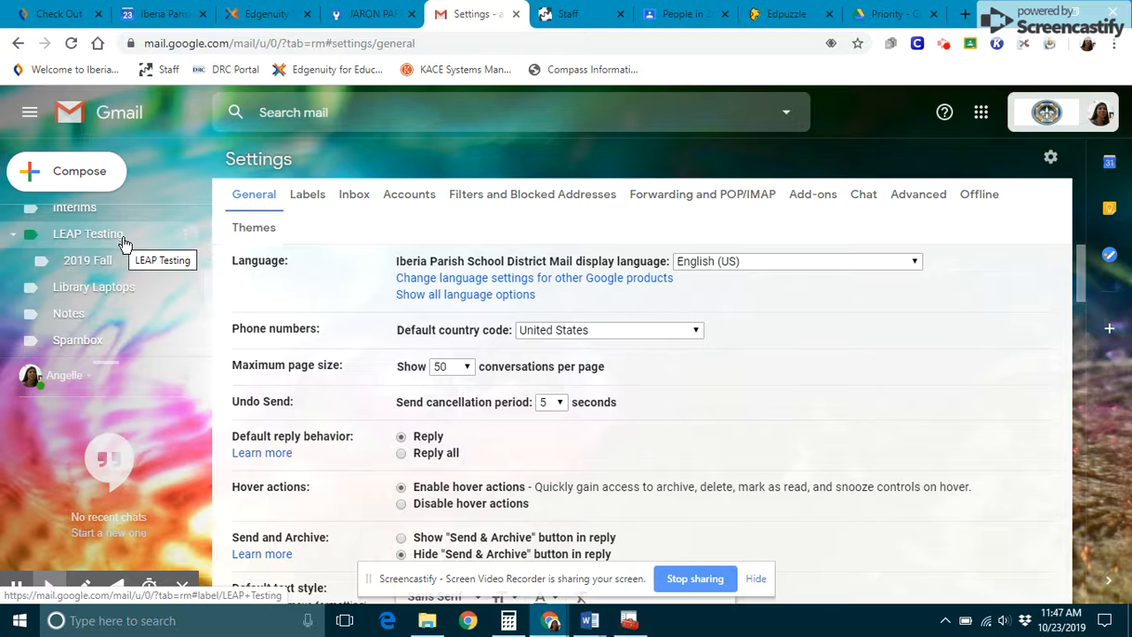
click(187, 239)
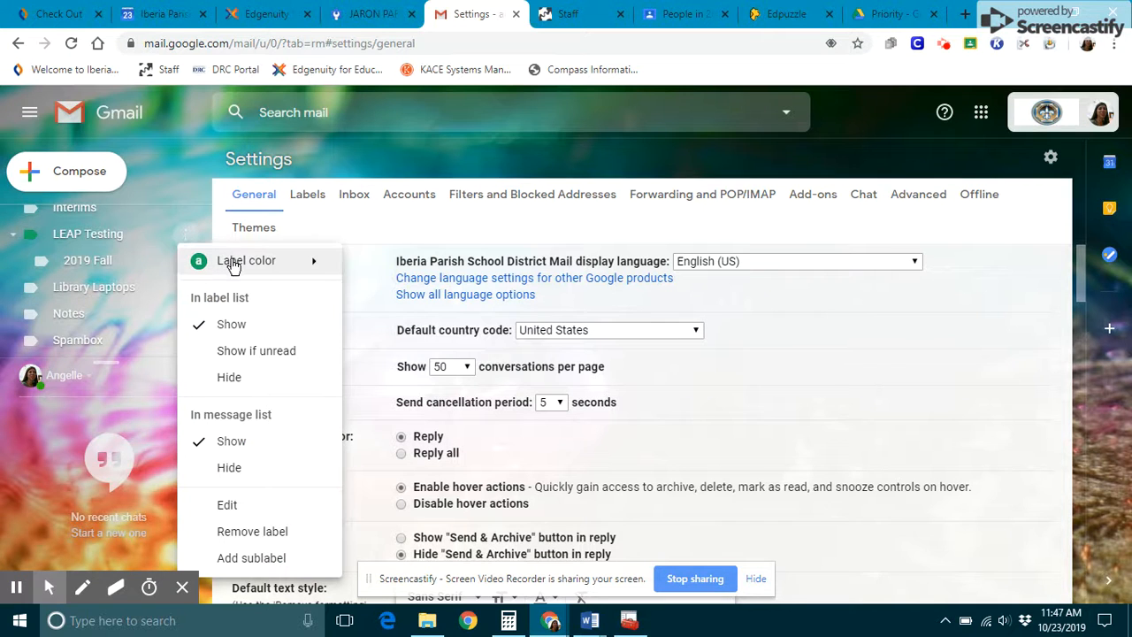
mouse_move(261, 272)
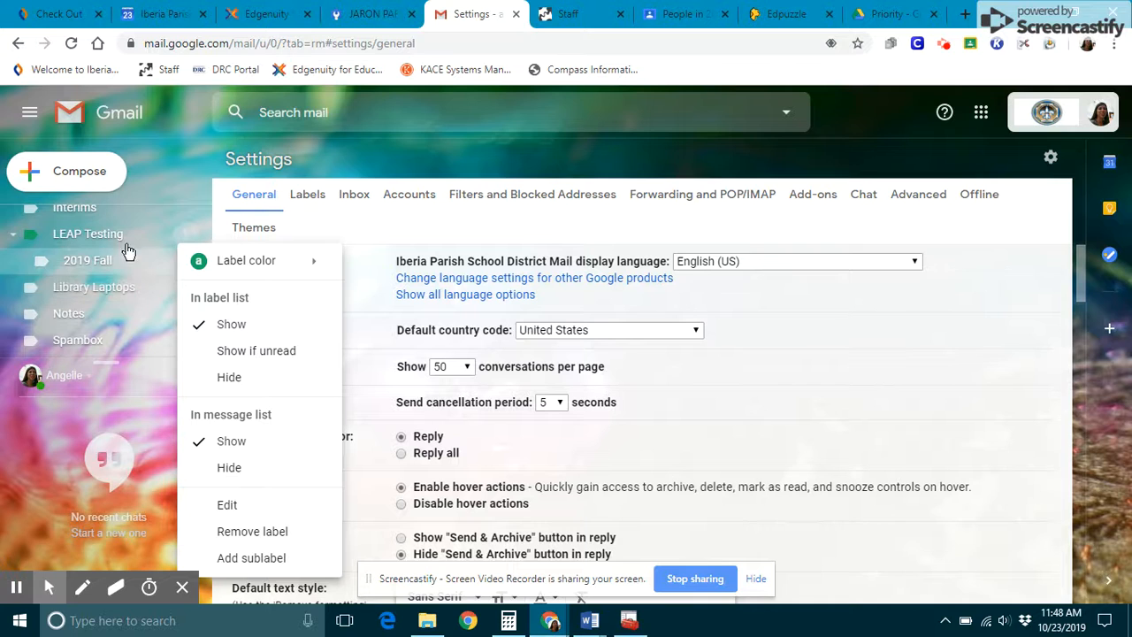
click(89, 239)
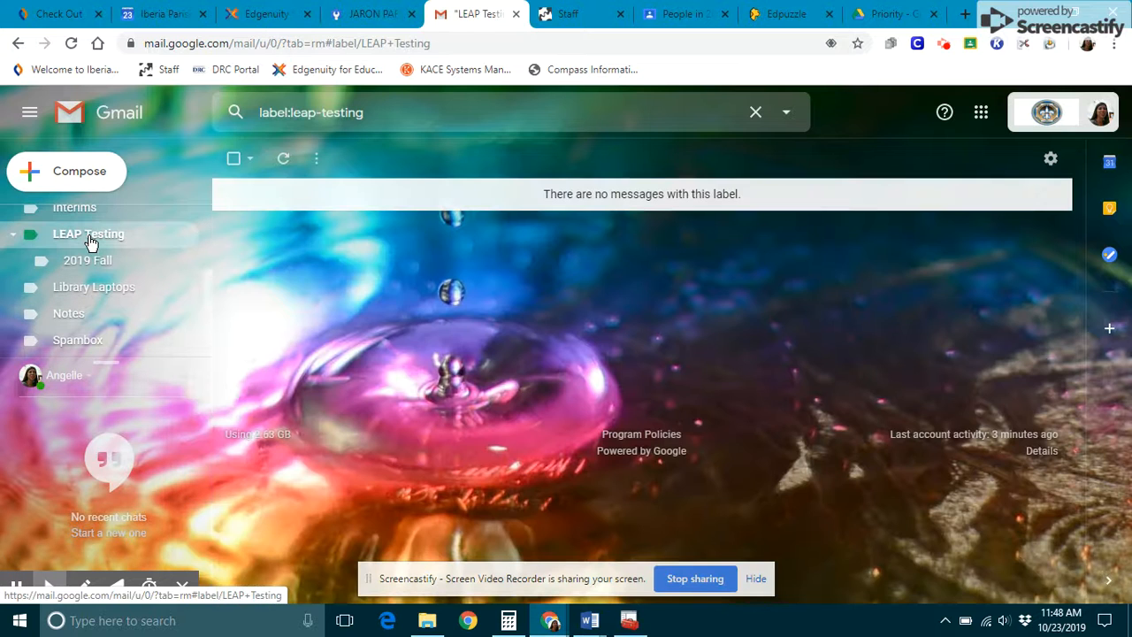
Remove the star from the "Re: Google Classroom/Edpuzzle" message in the starred list and star it again from the inbox.
scroll(146, 255, up, 5)
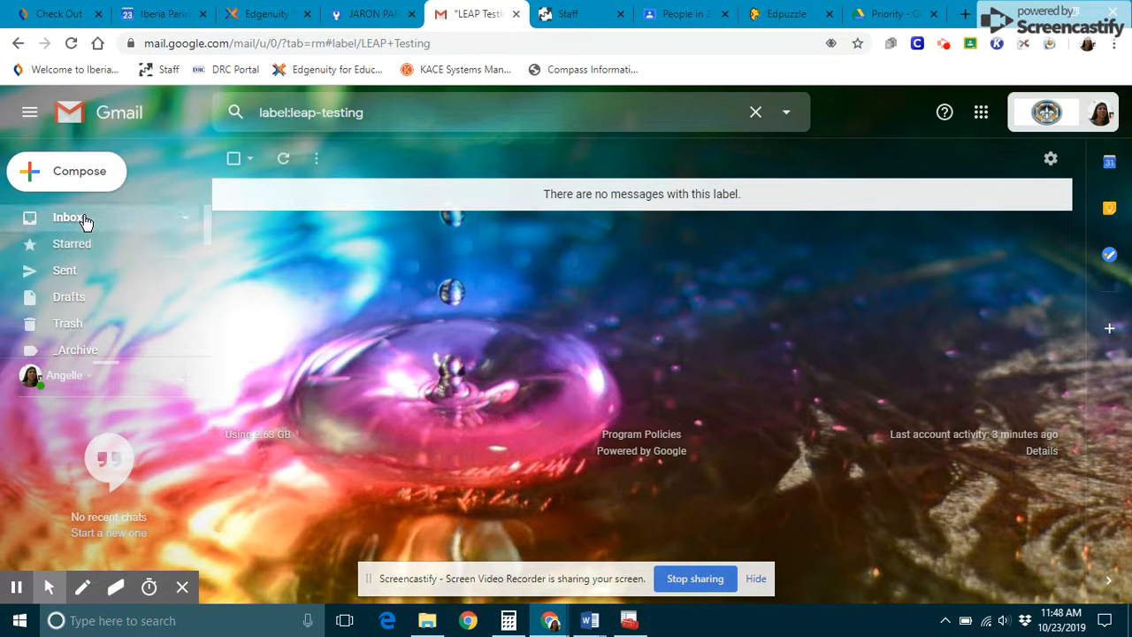
click(84, 245)
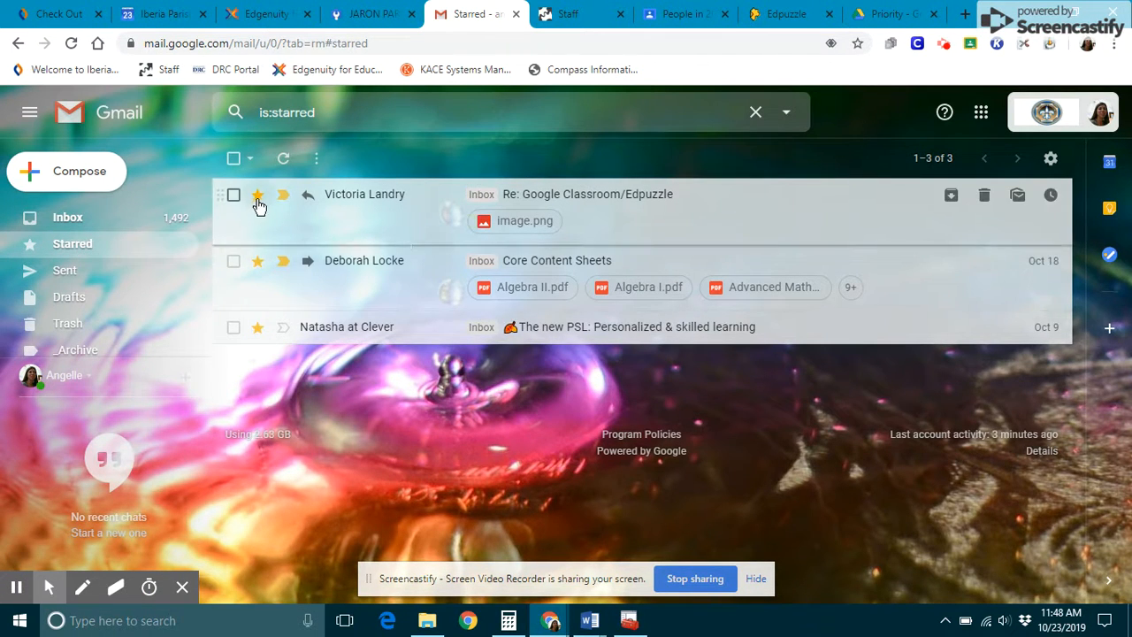
click(258, 197)
click(69, 217)
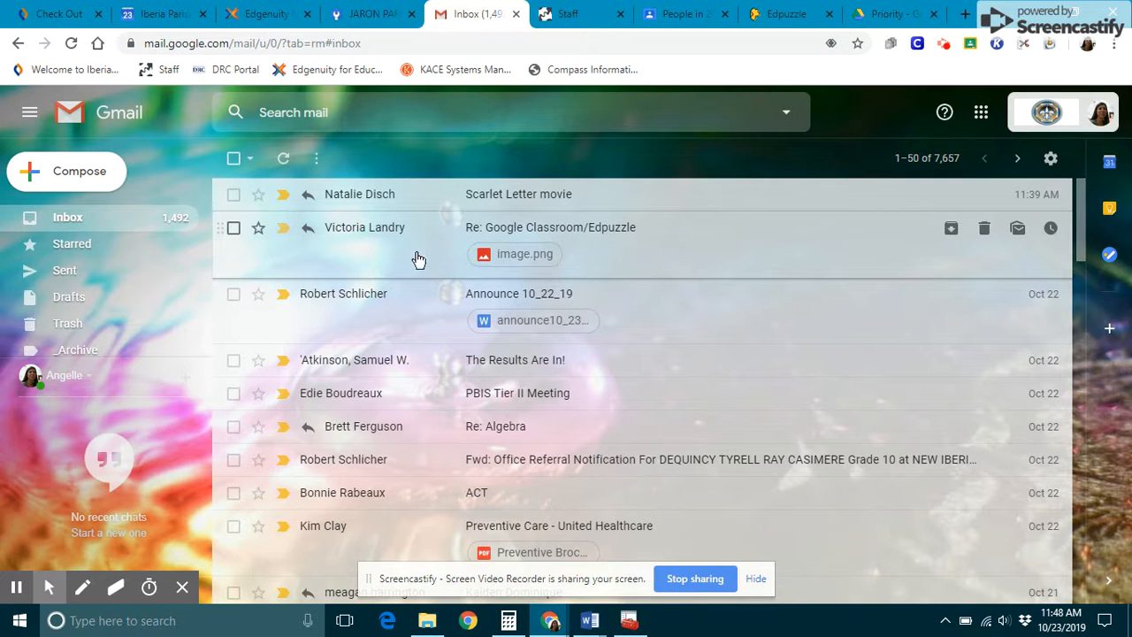
click(258, 229)
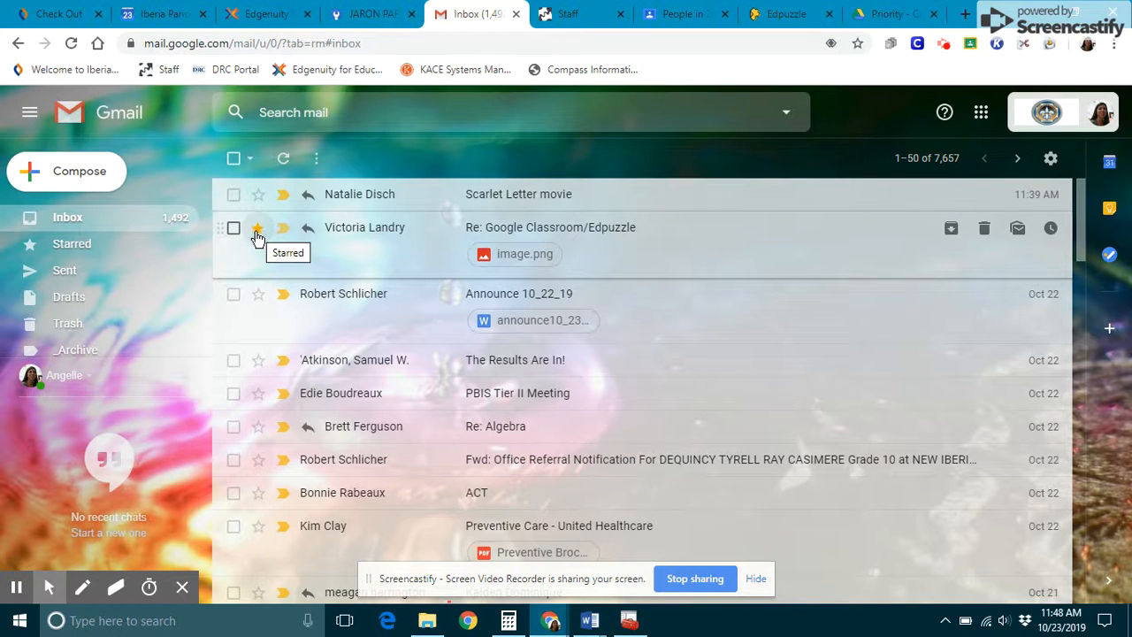
Unstar the "Re: Google Classroom/Edpuzzle" message in the starred list, check the refreshed list and return to the inbox.
click(73, 255)
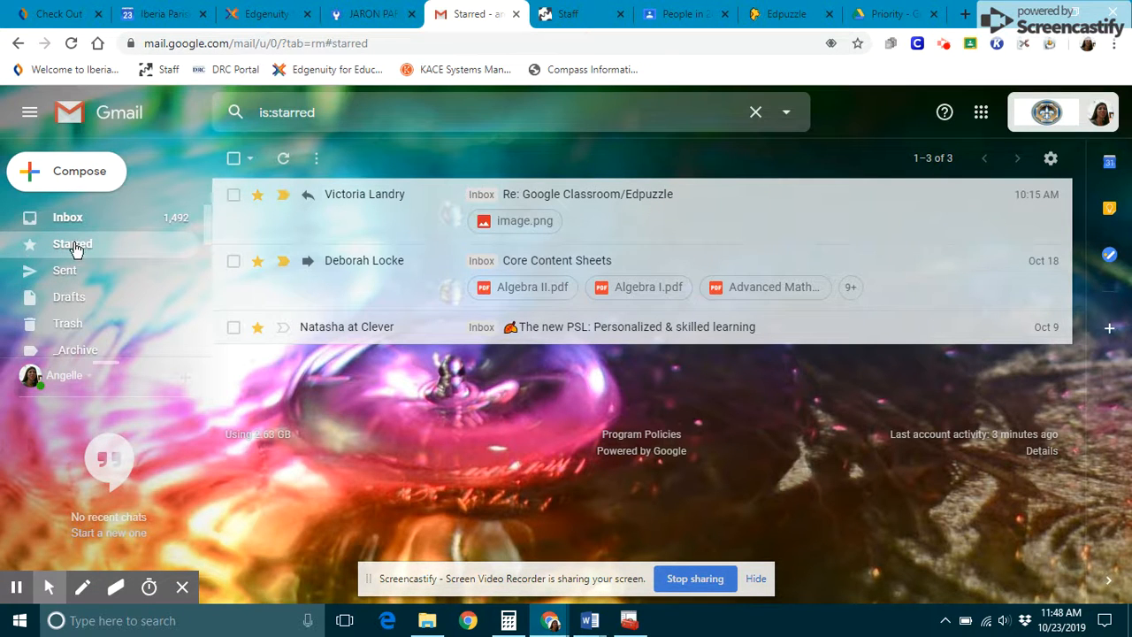
click(257, 200)
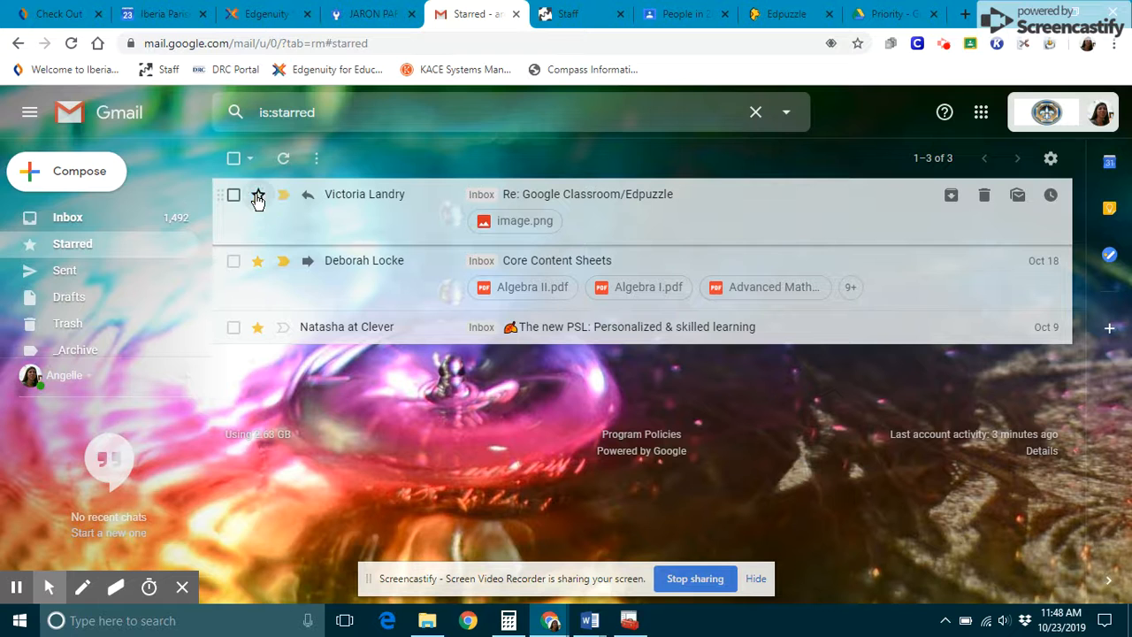
click(48, 221)
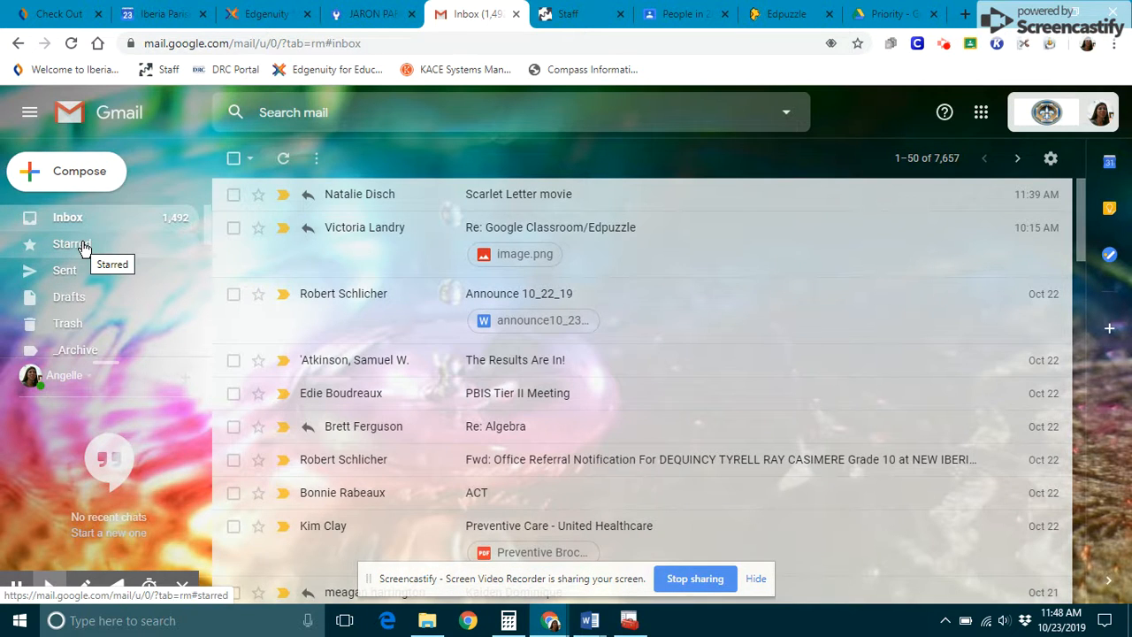
click(71, 244)
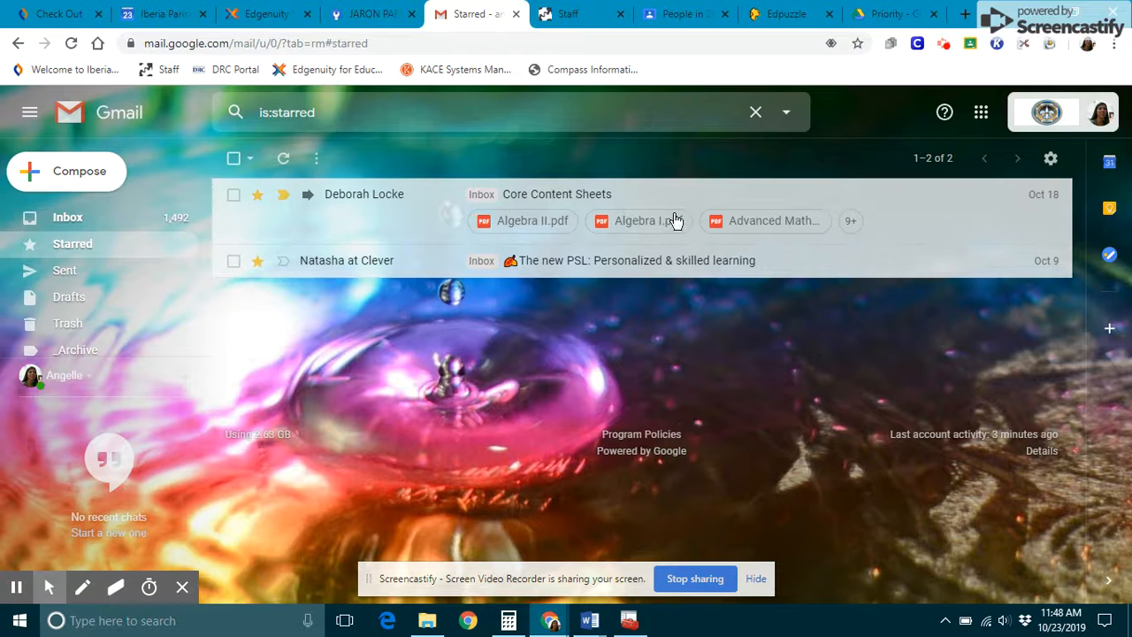
click(69, 217)
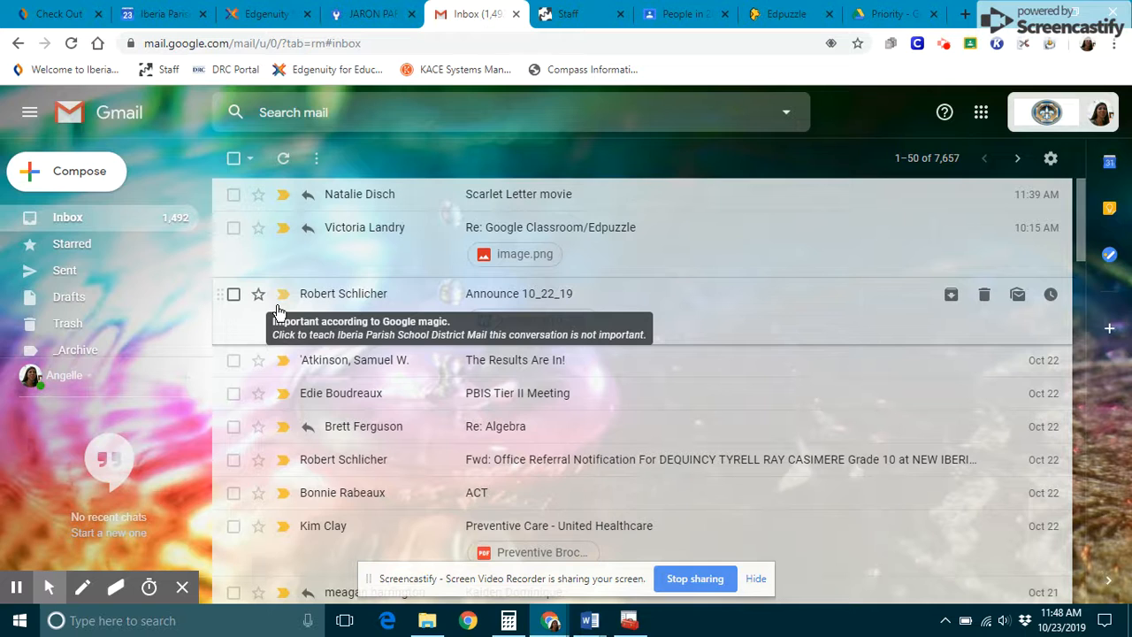
Start a new message in full-screen view and try to schedule its sending without a recipient.
click(77, 177)
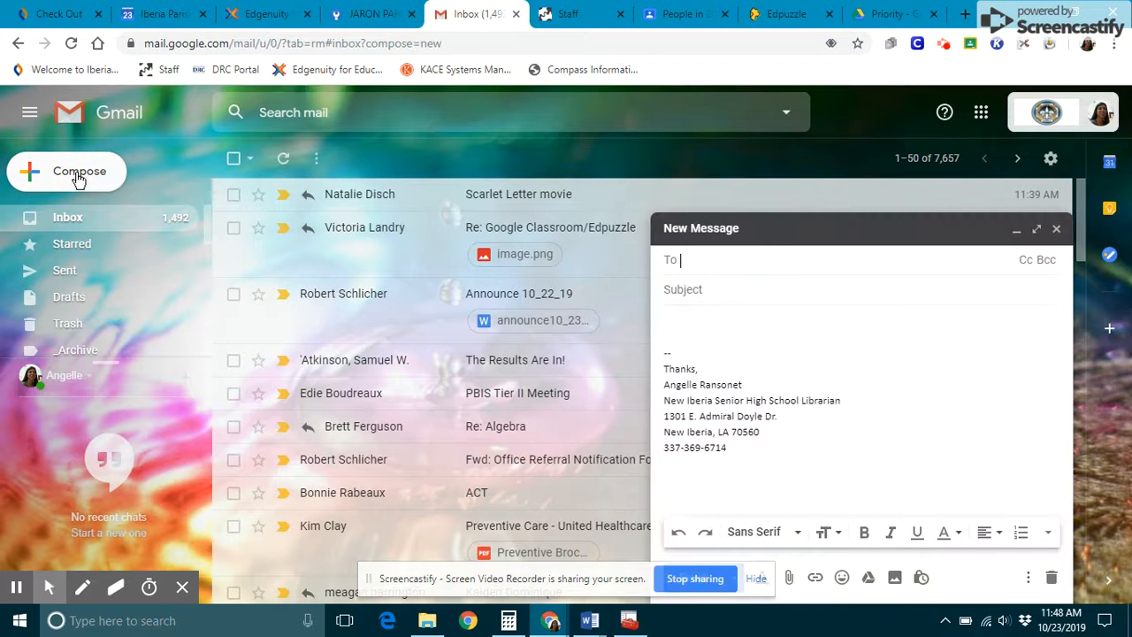
click(1037, 230)
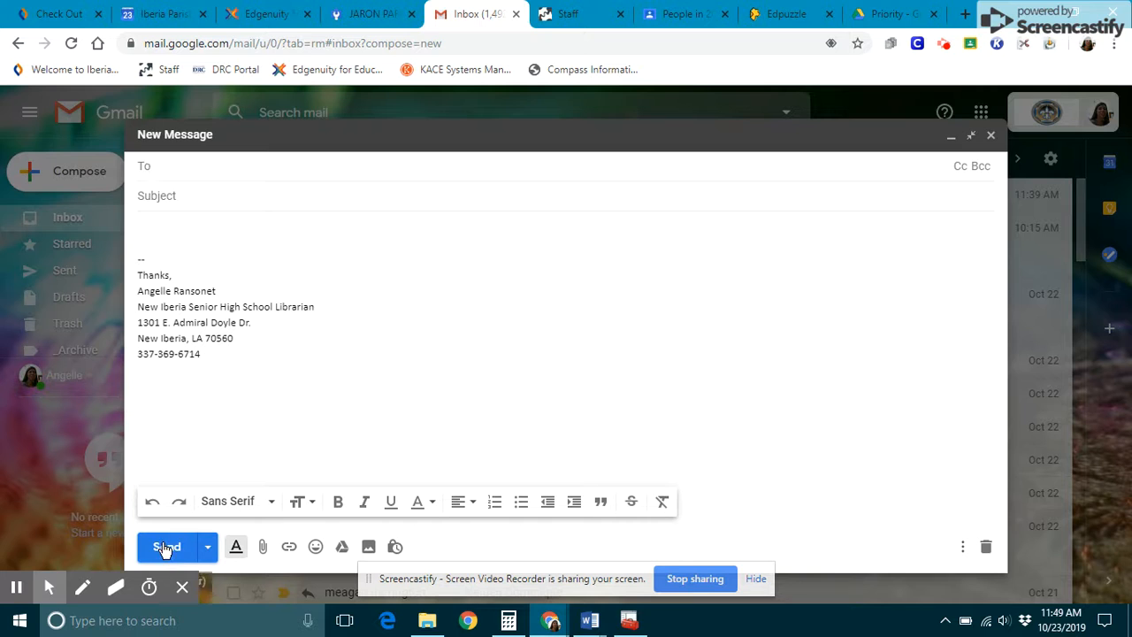
click(209, 548)
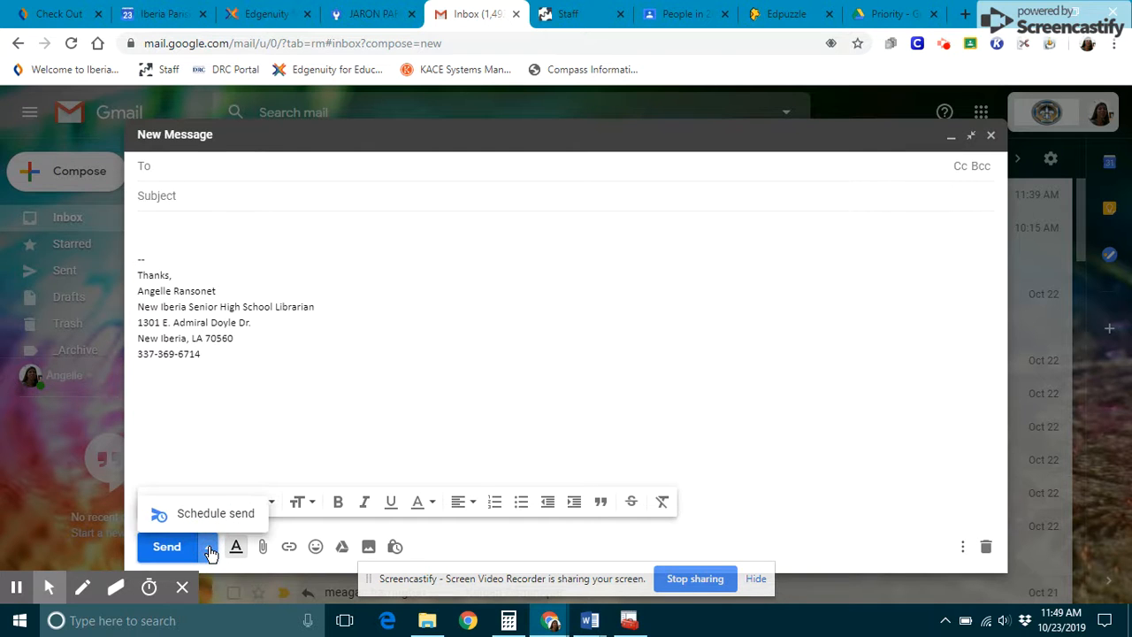
click(209, 513)
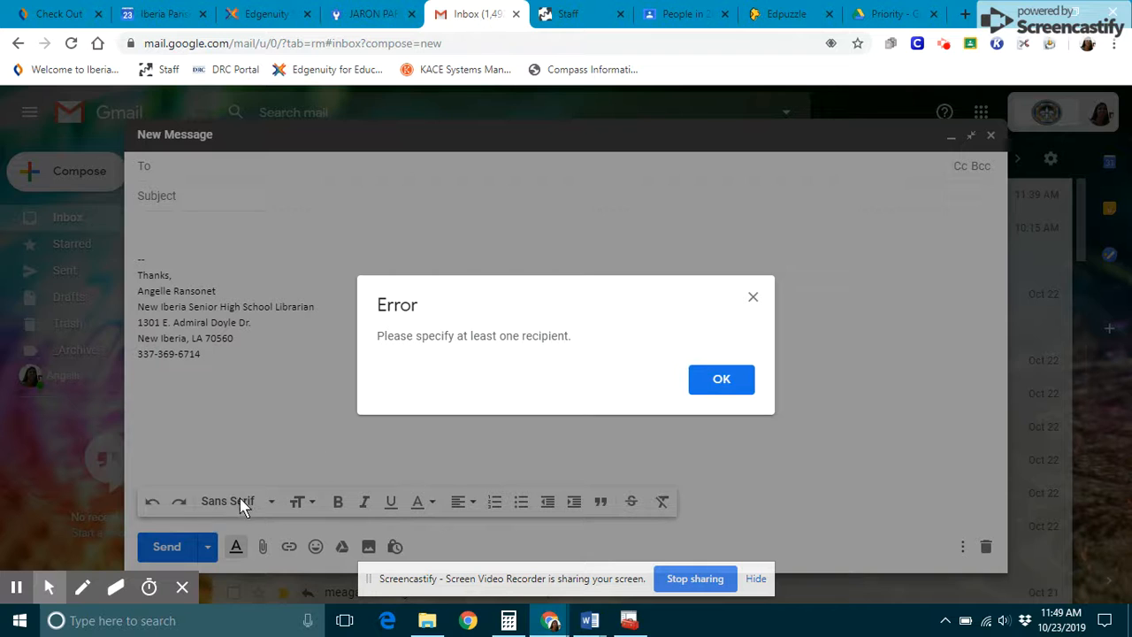
click(734, 389)
Add a suggested contact as the message recipient and show the scheduled sending options.
click(297, 159)
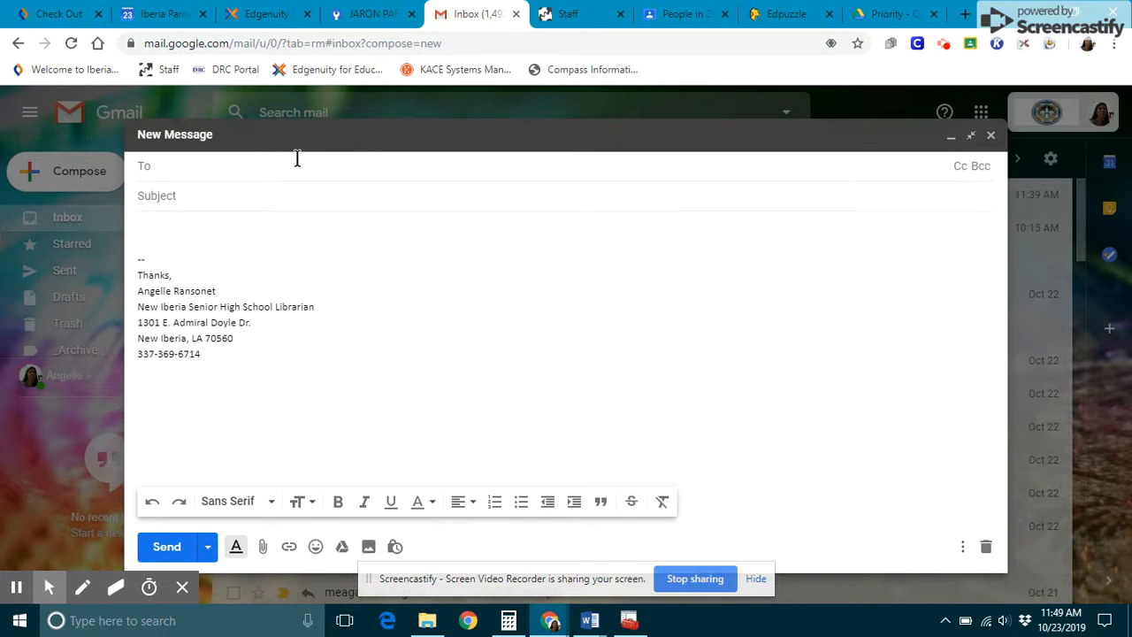
text(bo)
click(296, 204)
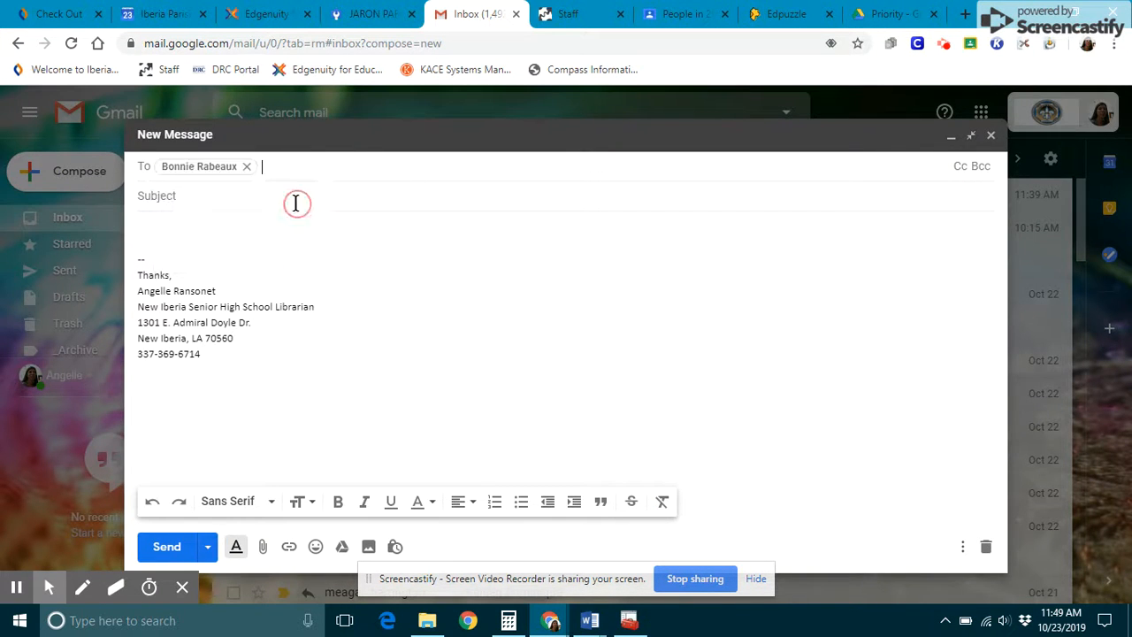
click(208, 547)
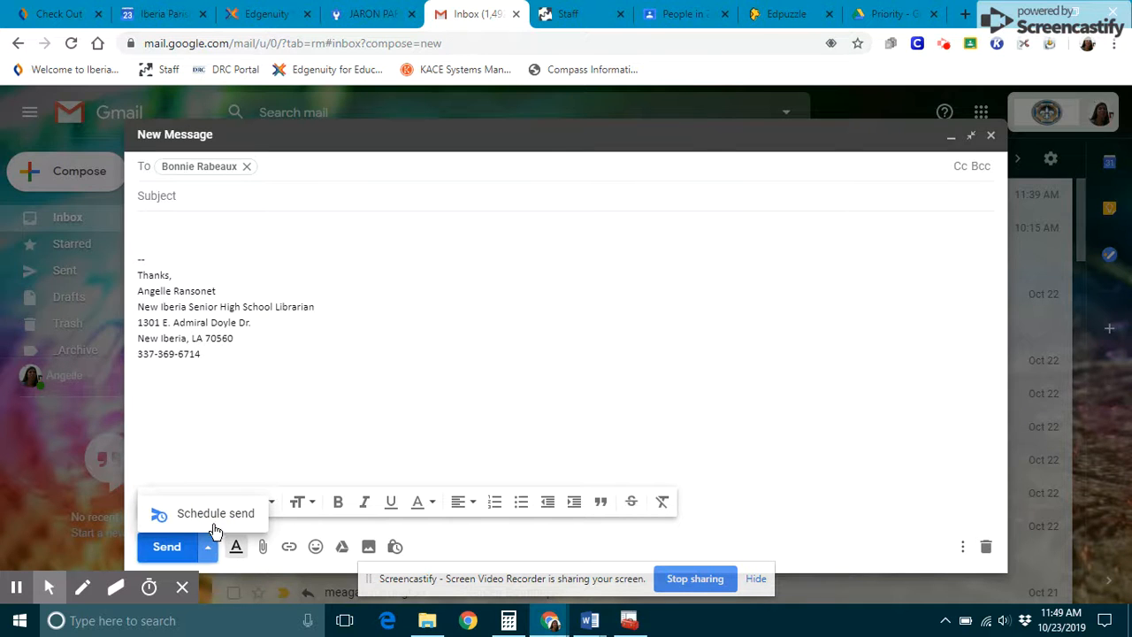
click(213, 516)
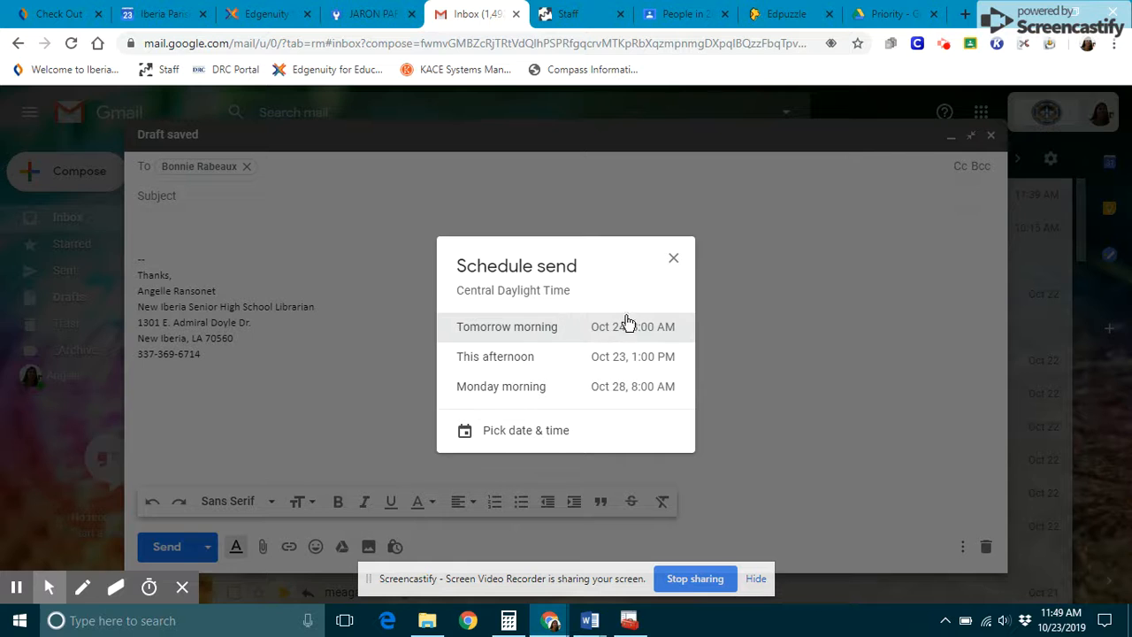
Choose a custom send time of Oct 29, 2019 at 2:00 PM, cancel the scheduling and close the message.
click(517, 432)
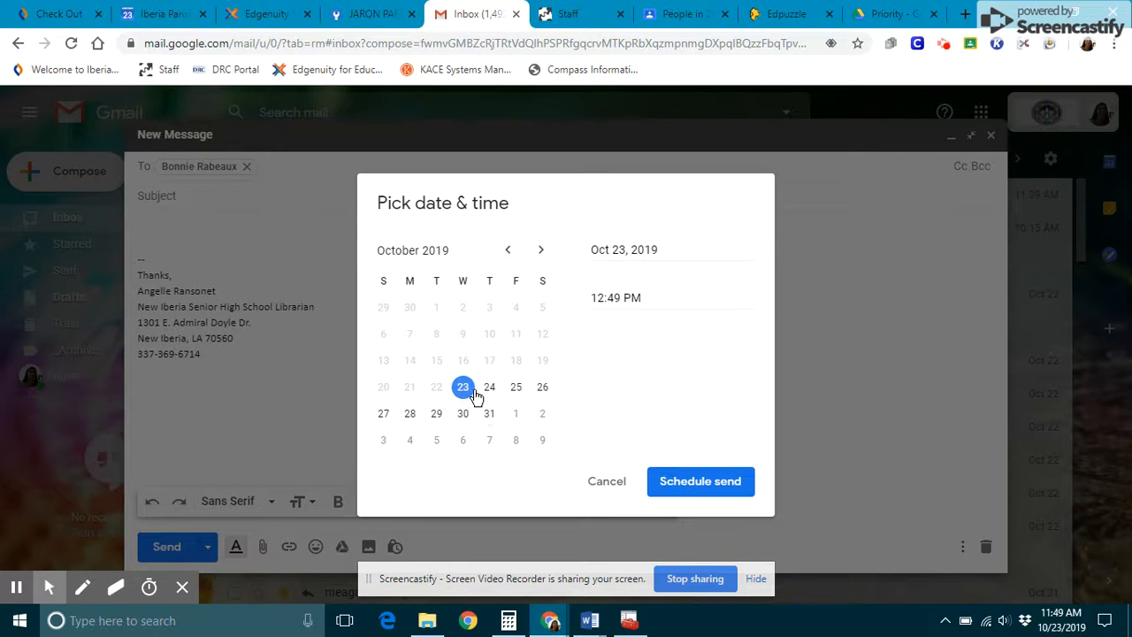
click(439, 416)
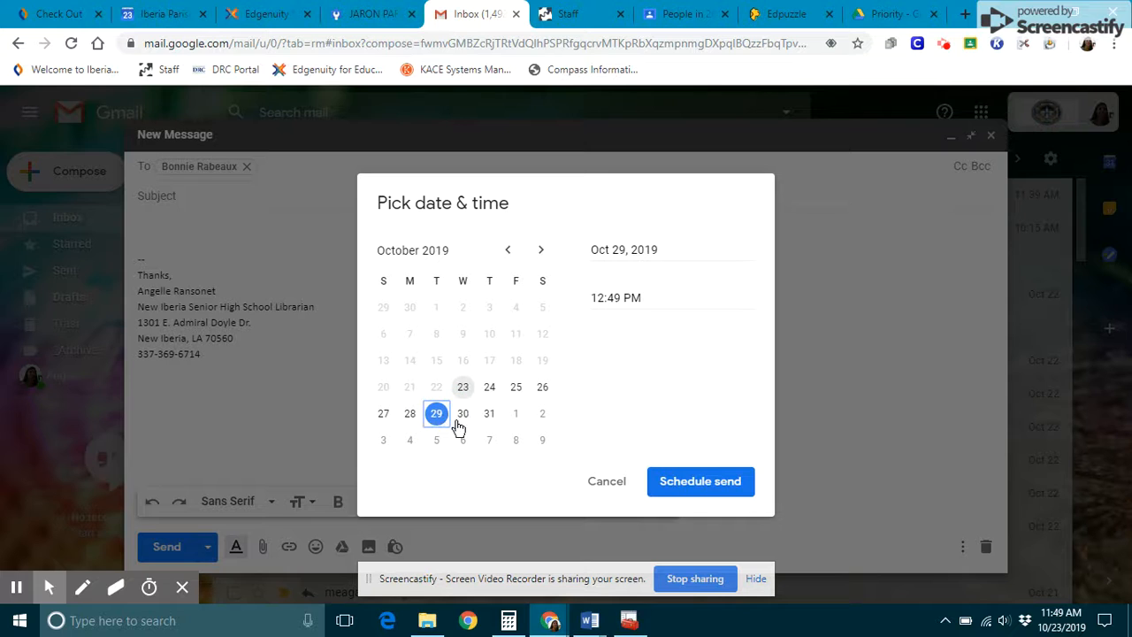
click(620, 298)
drag(621, 298, 594, 301)
key(BackSpace)
key(BackSpace)
key(BackSpace)
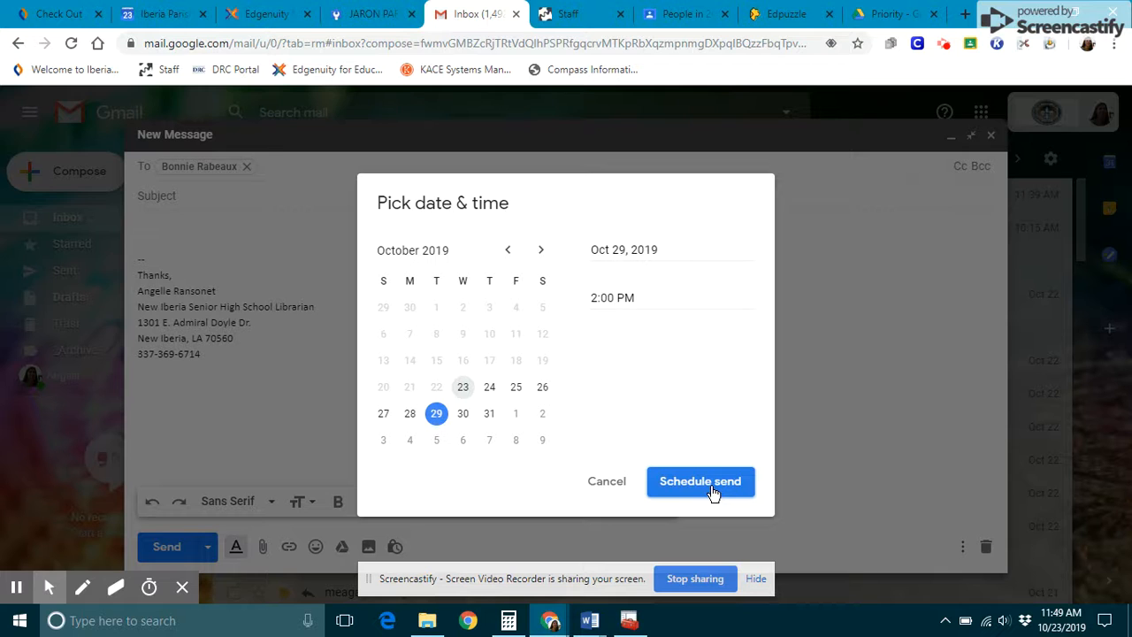
click(594, 484)
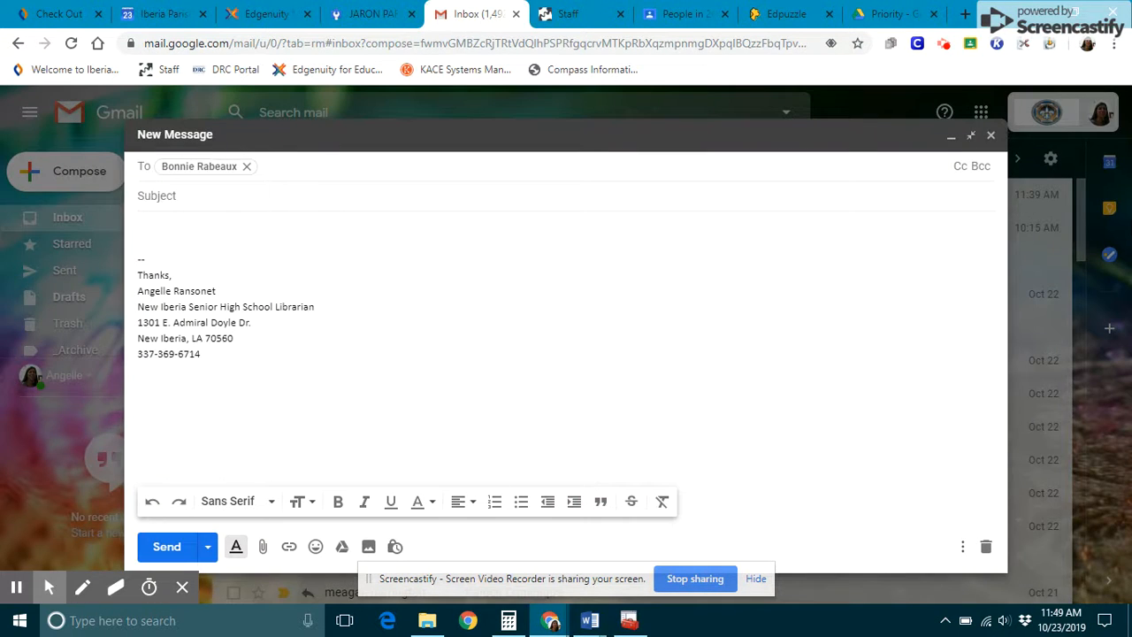
click(991, 134)
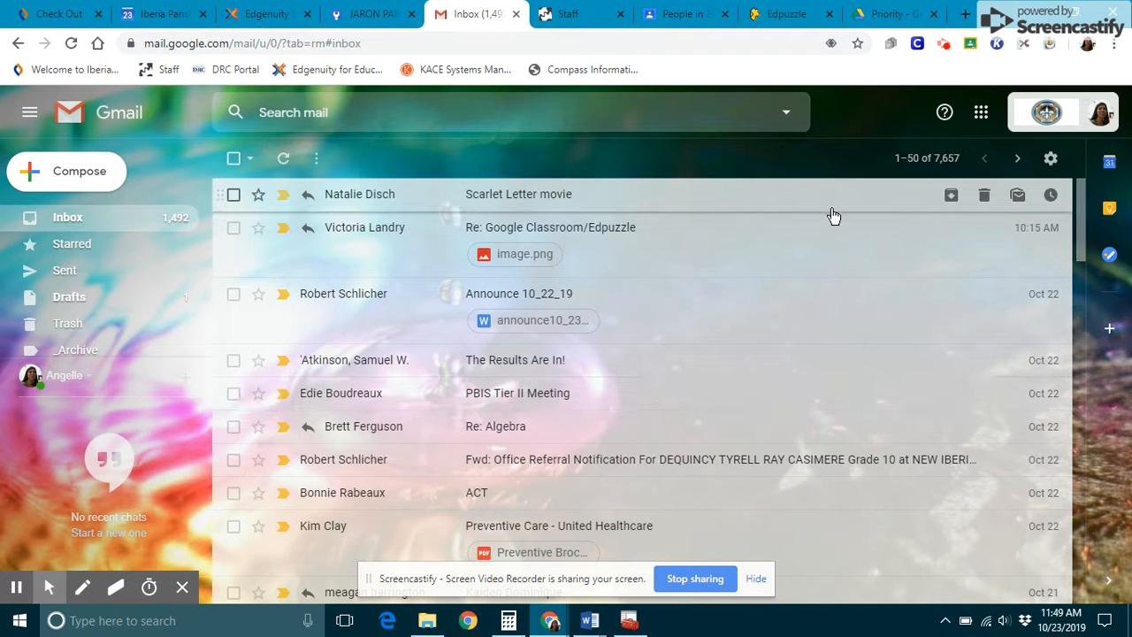
Look through the inbox messages and the full label list down to the Yammer Root sublabels.
scroll(836, 239, down, 10)
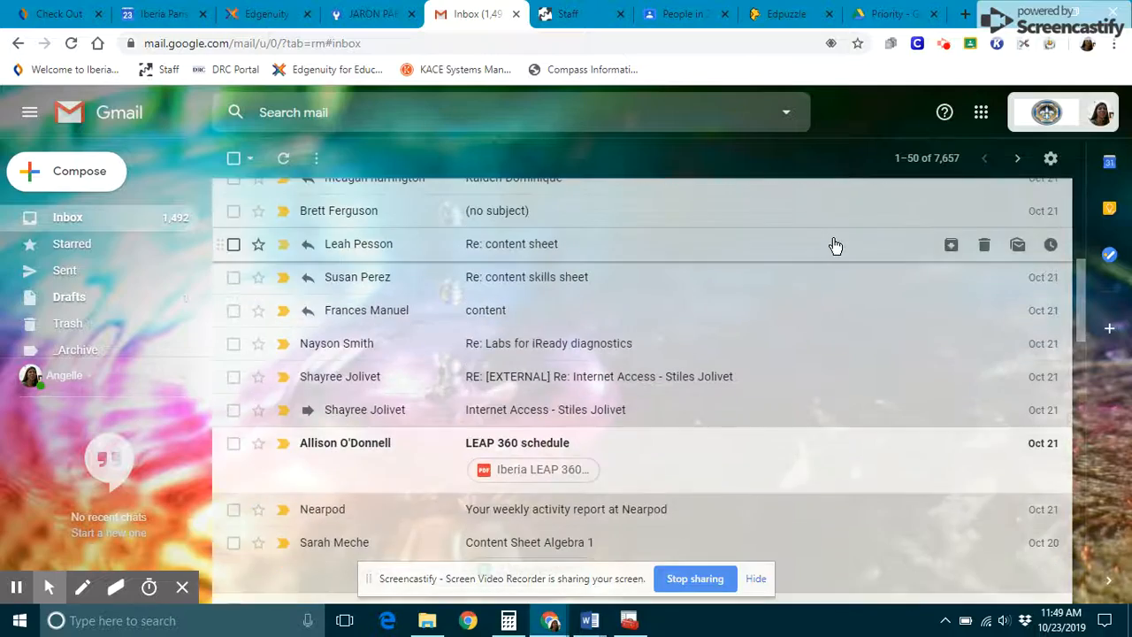
scroll(836, 247, up, 5)
scroll(836, 247, up, 5)
scroll(86, 263, down, 1)
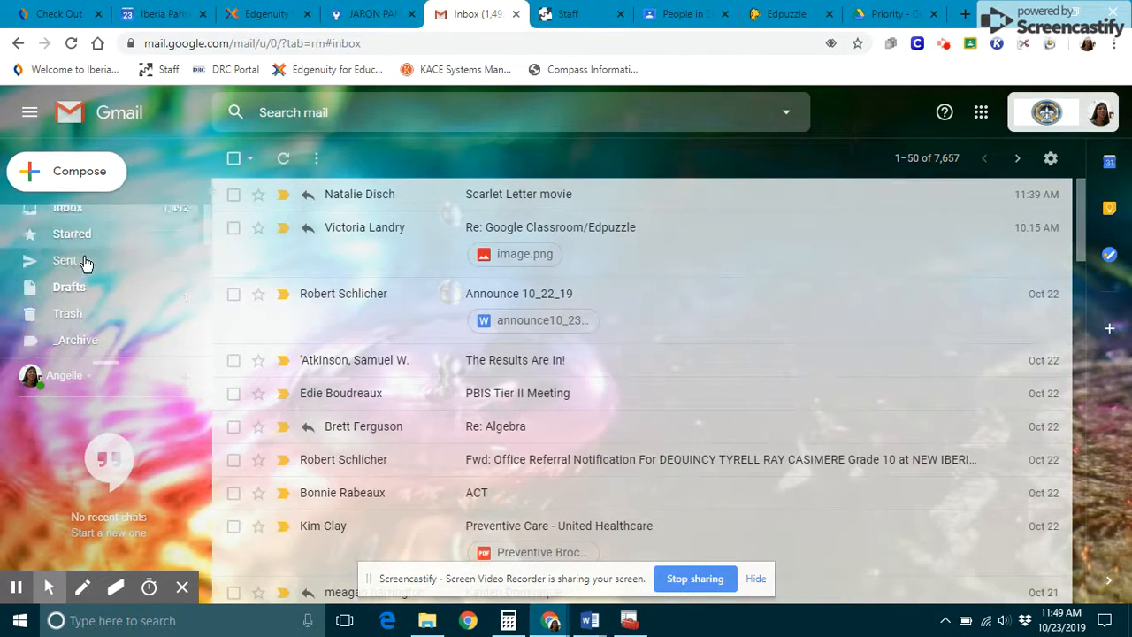
scroll(86, 263, down, 5)
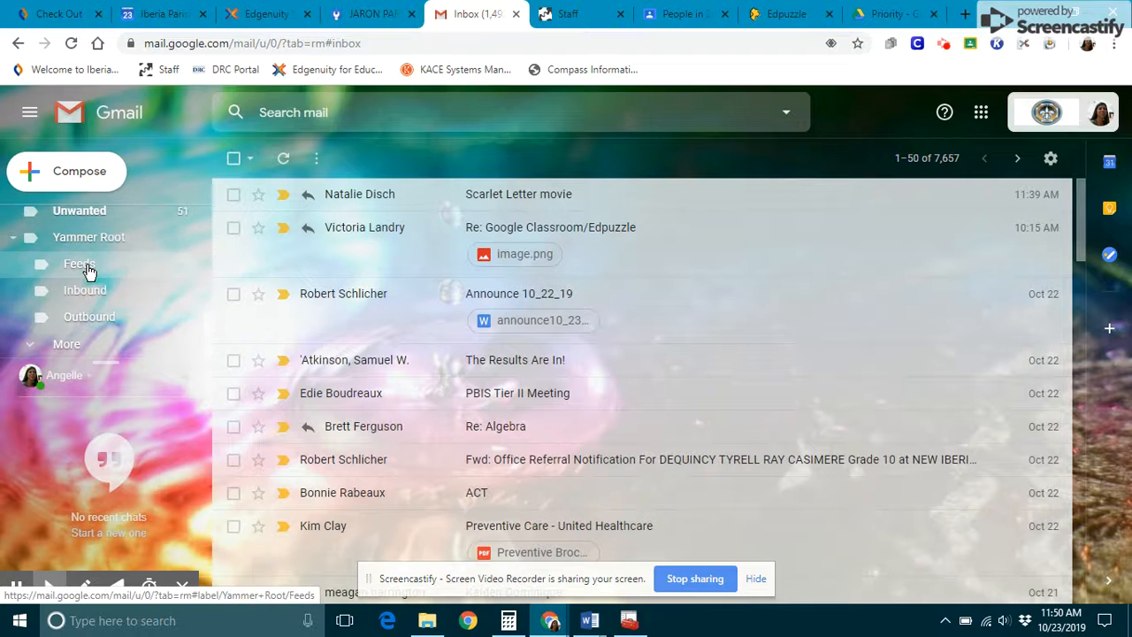
scroll(88, 271, up, 5)
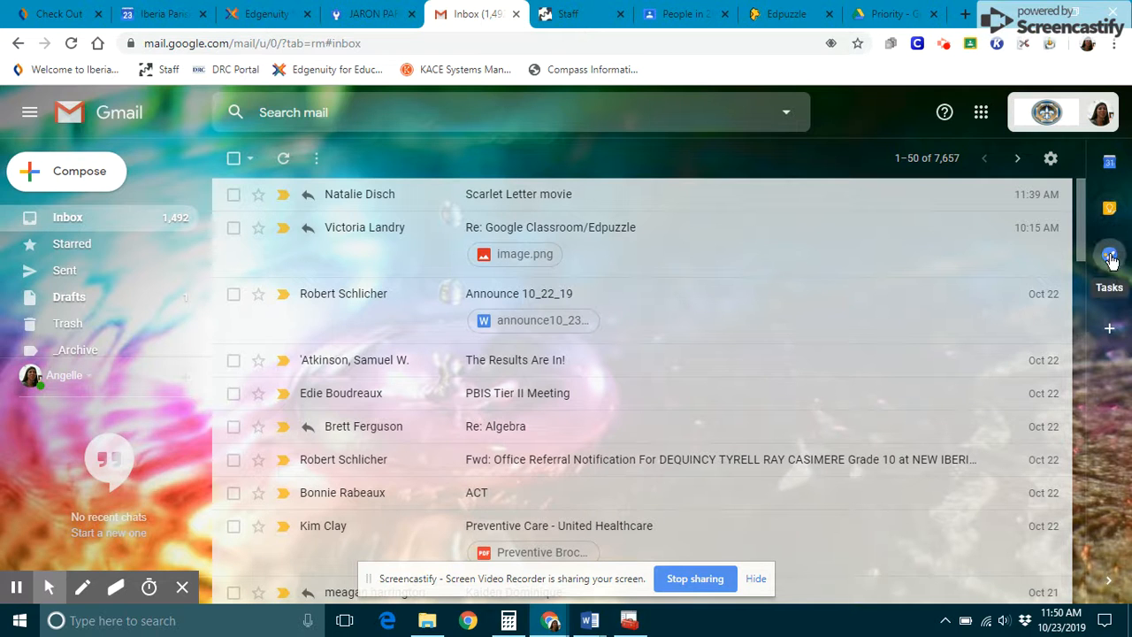
View the Calendar, Keep notes and Tasks side views one after another, closing each one.
click(1109, 162)
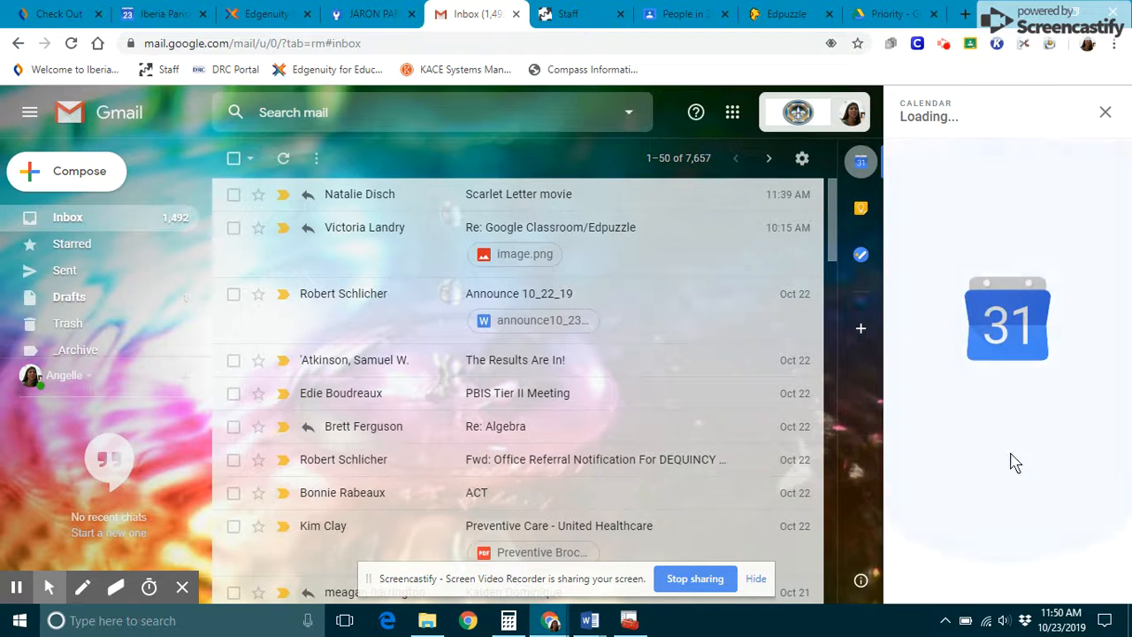
click(1111, 115)
click(1110, 208)
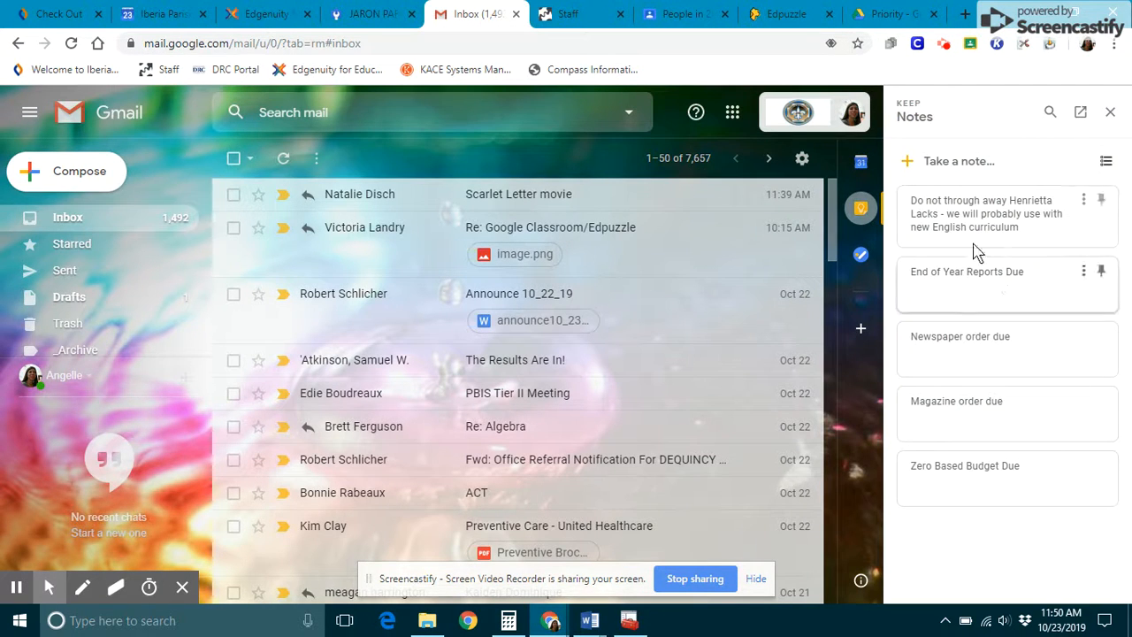
click(1111, 118)
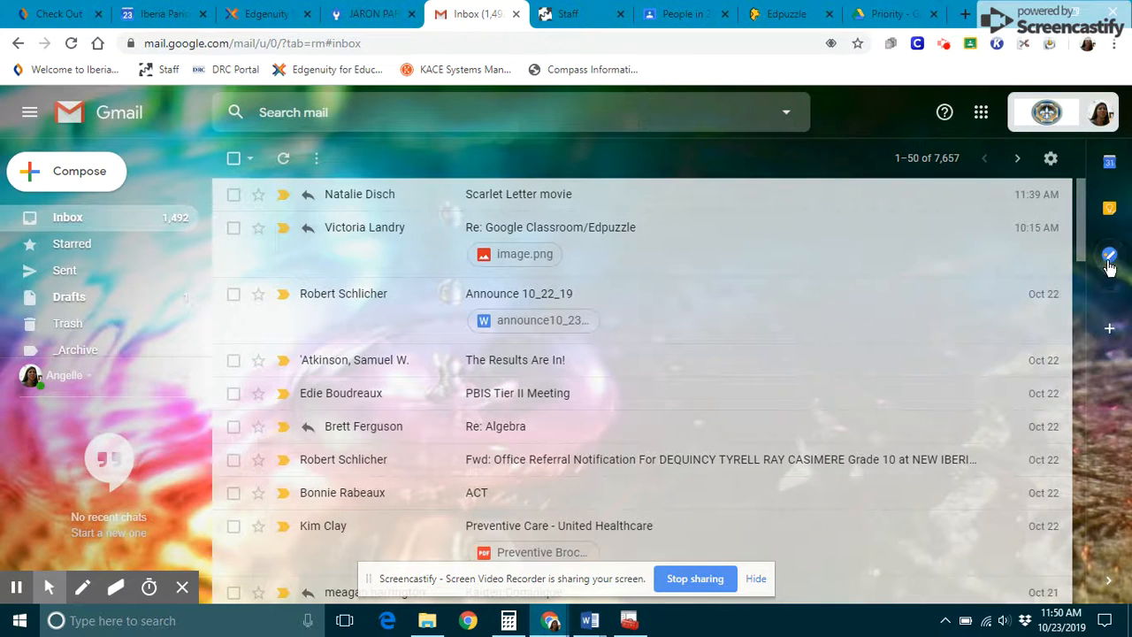
click(1109, 260)
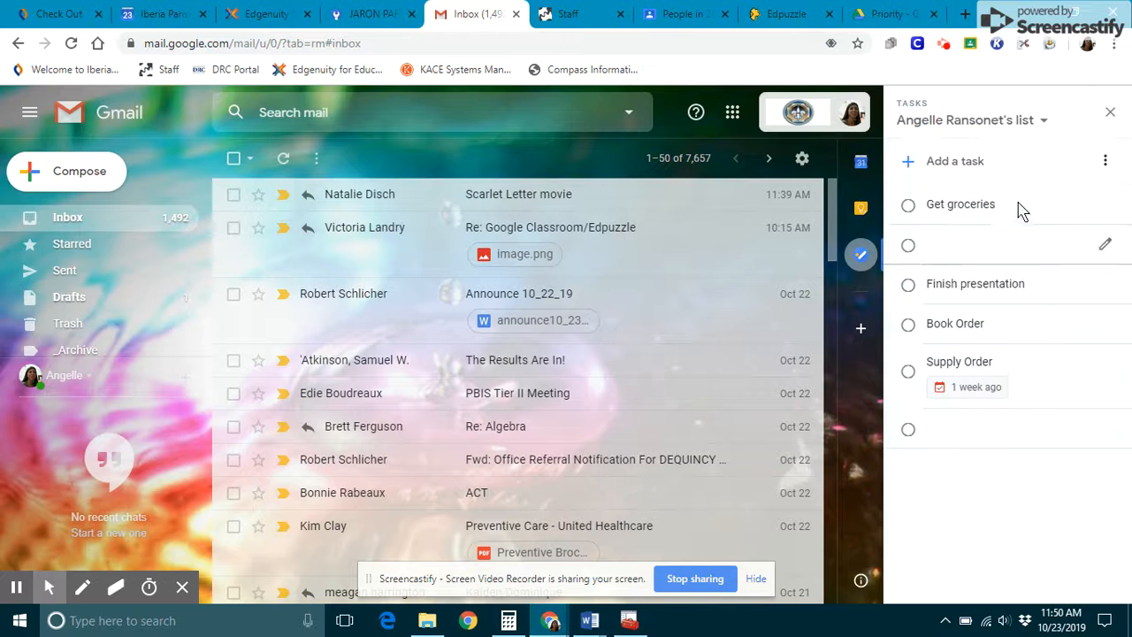
click(1112, 118)
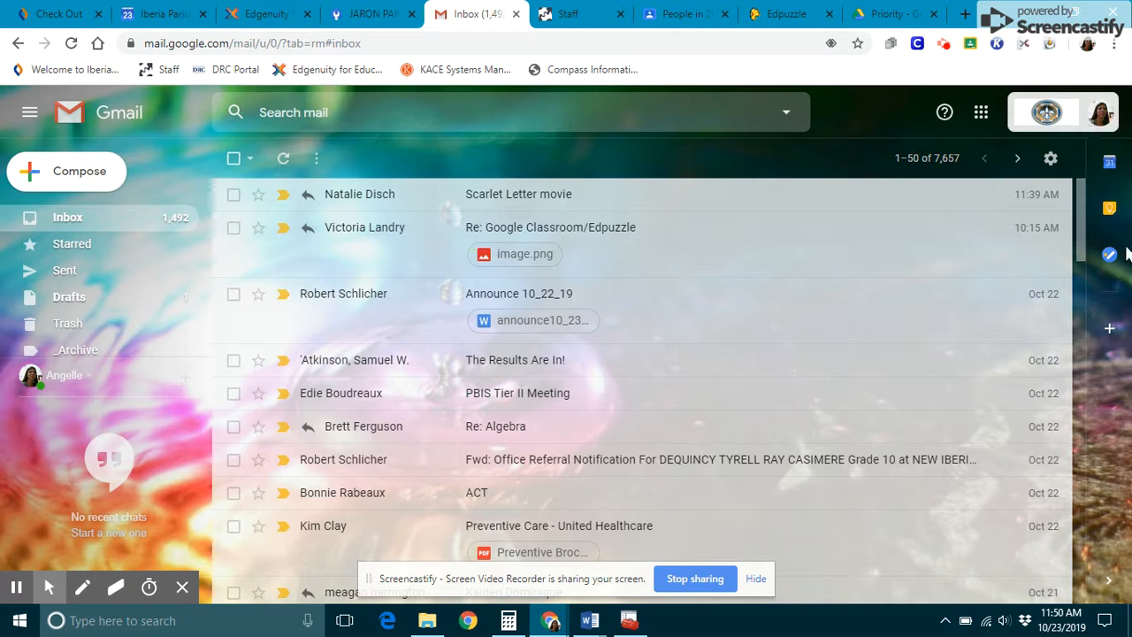
Browse the Gmail add-ons offered in the G Suite Marketplace and return to the inbox.
click(1111, 328)
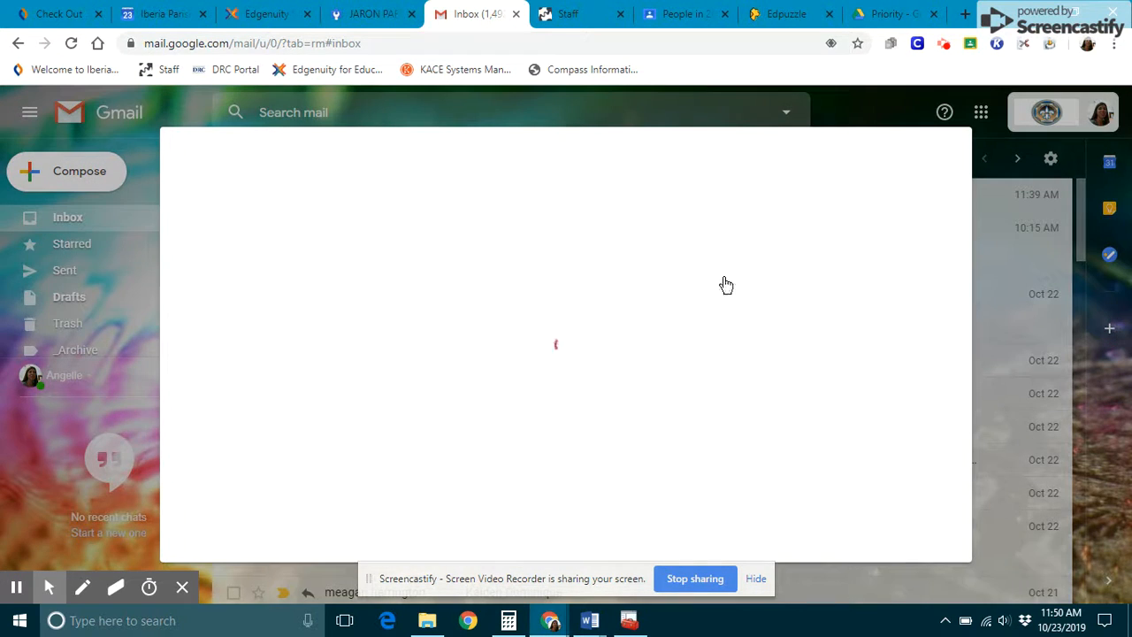
scroll(652, 364, down, 6)
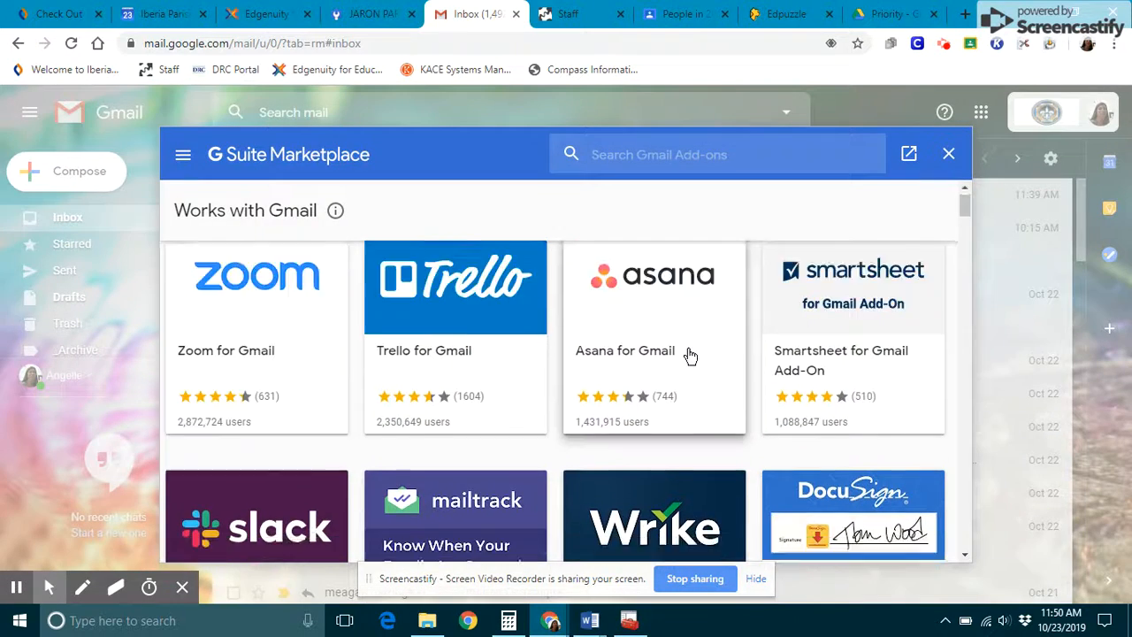
scroll(696, 361, up, 6)
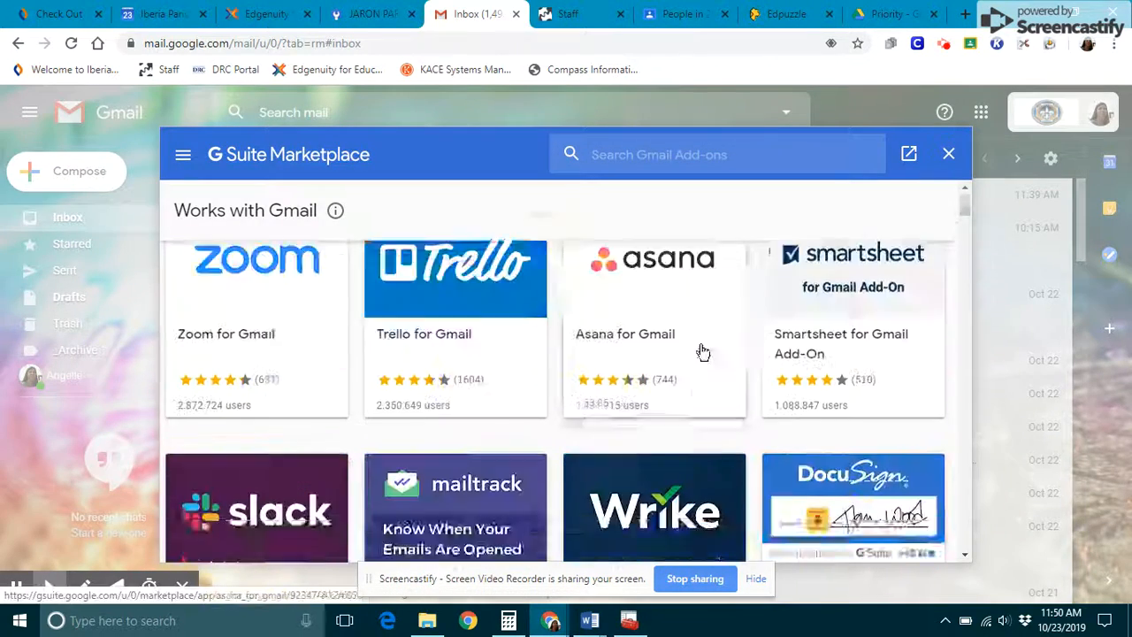
click(949, 154)
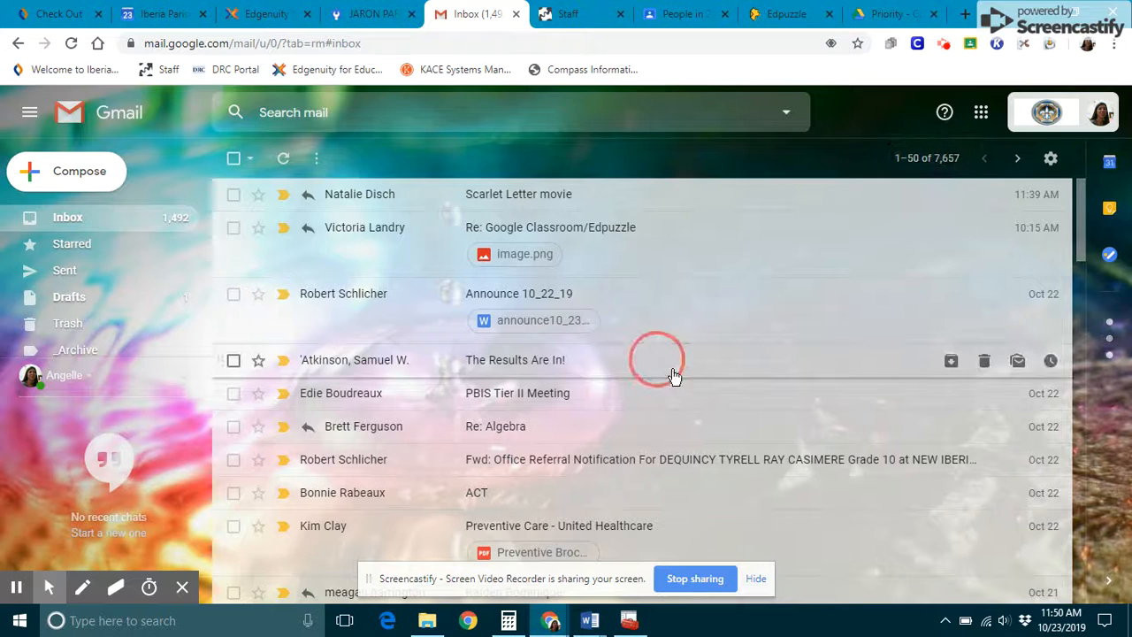